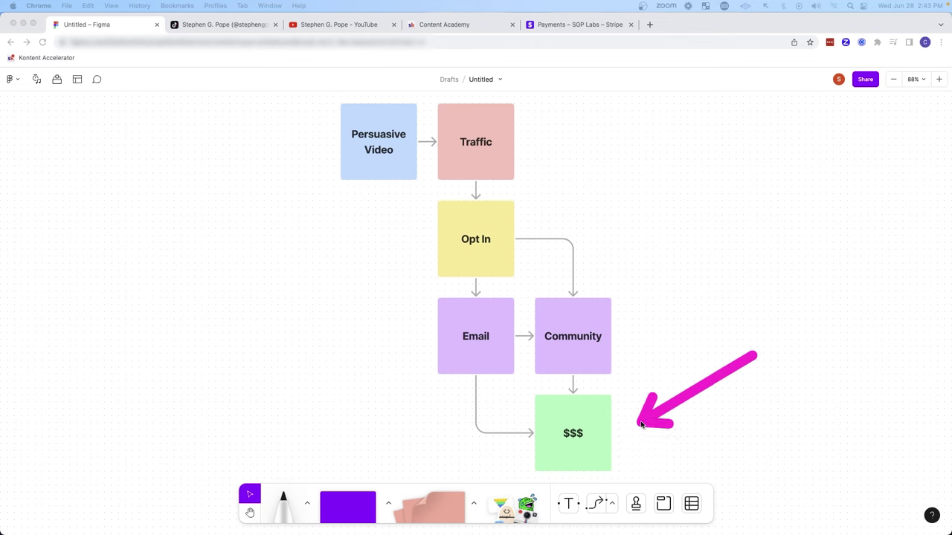
Step: Switch from the Figma funnel flowchart to the creator's TikTok profile tab
click(223, 24)
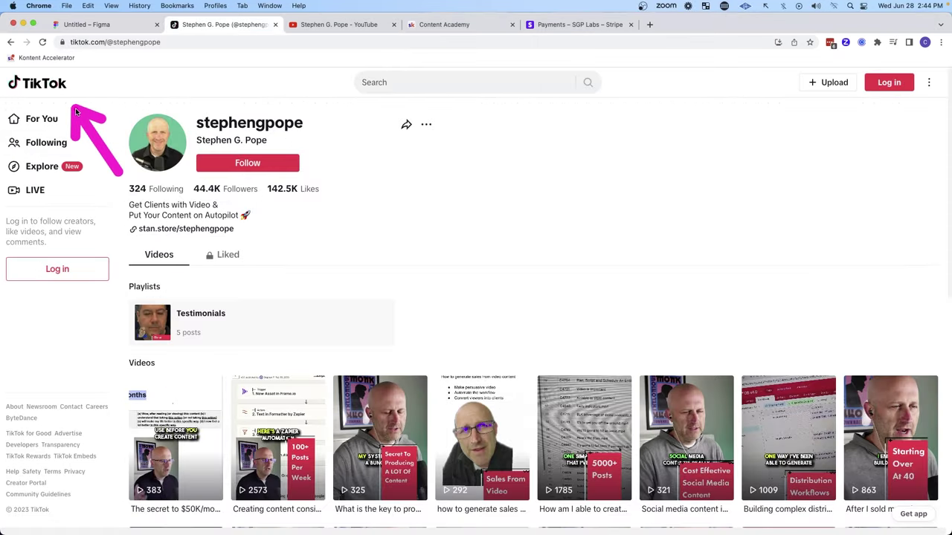
key(ctrl+Tab)
key(ctrl+Tab)
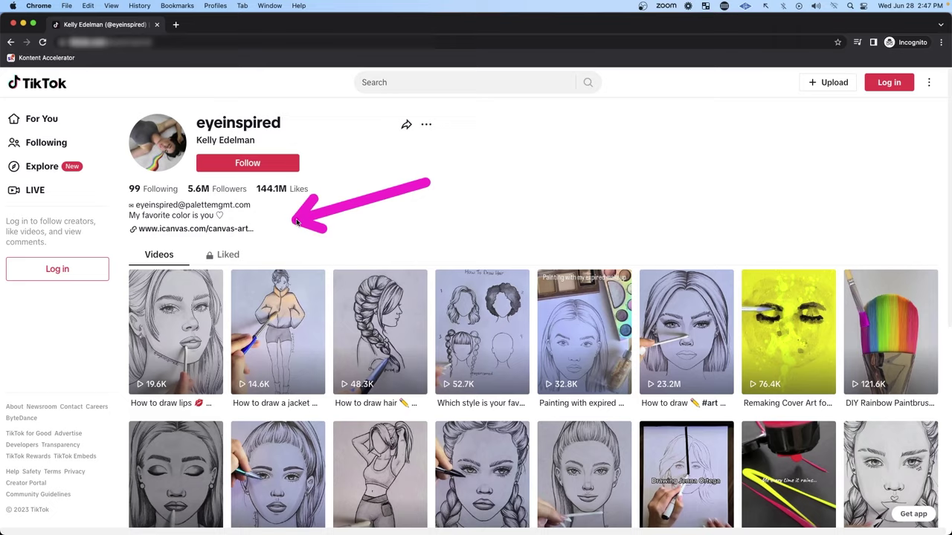
click(216, 231)
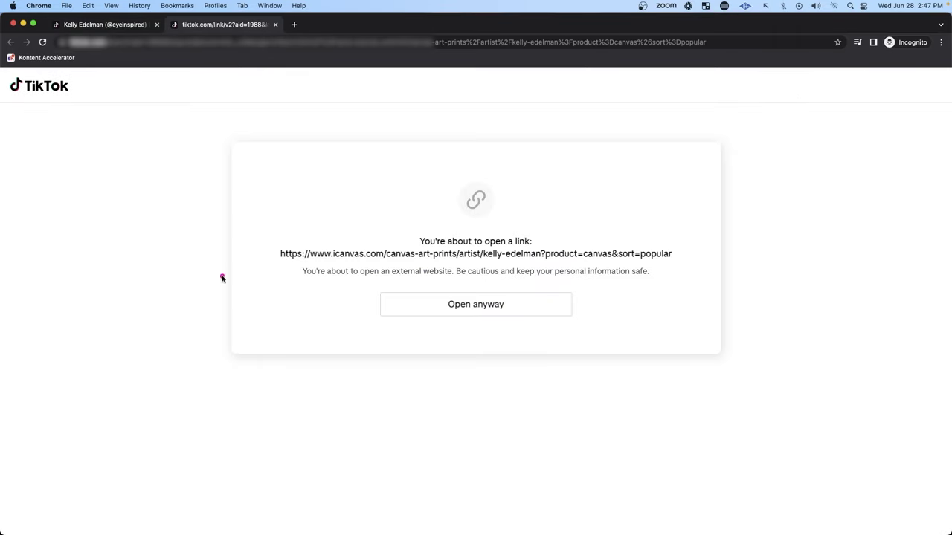
drag(231, 291, 336, 302)
drag(357, 251, 252, 236)
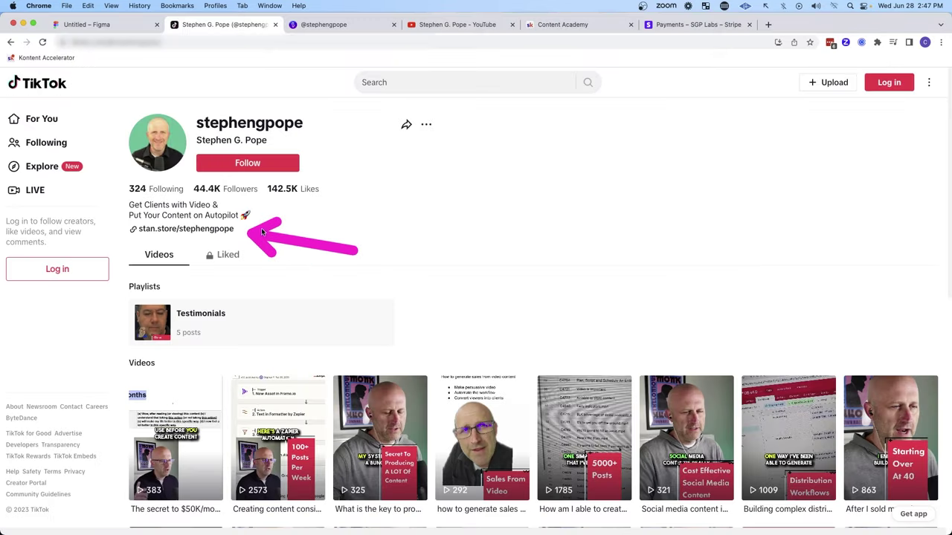
Step: Show the Stan Store page's two free offers: the automated content system and The Content Academy
click(319, 28)
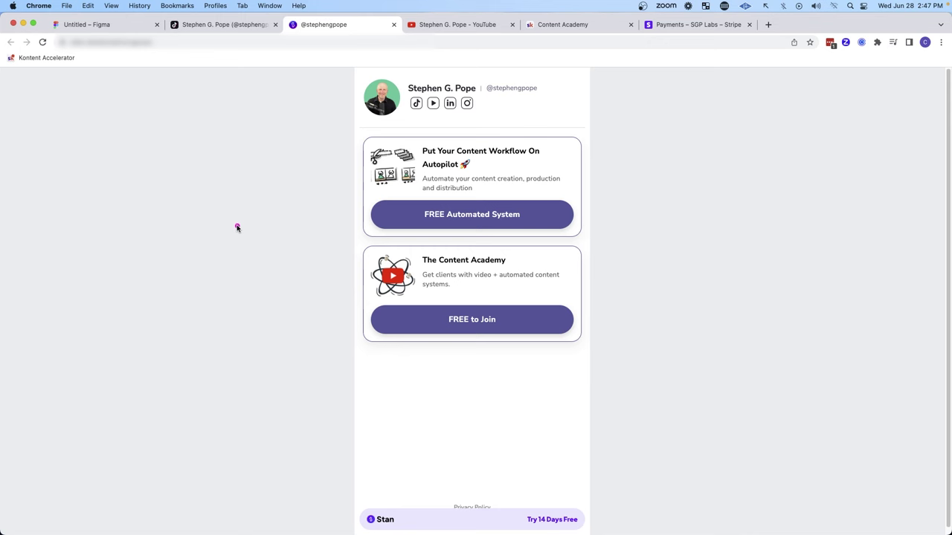
drag(238, 228, 320, 217)
drag(209, 208, 335, 215)
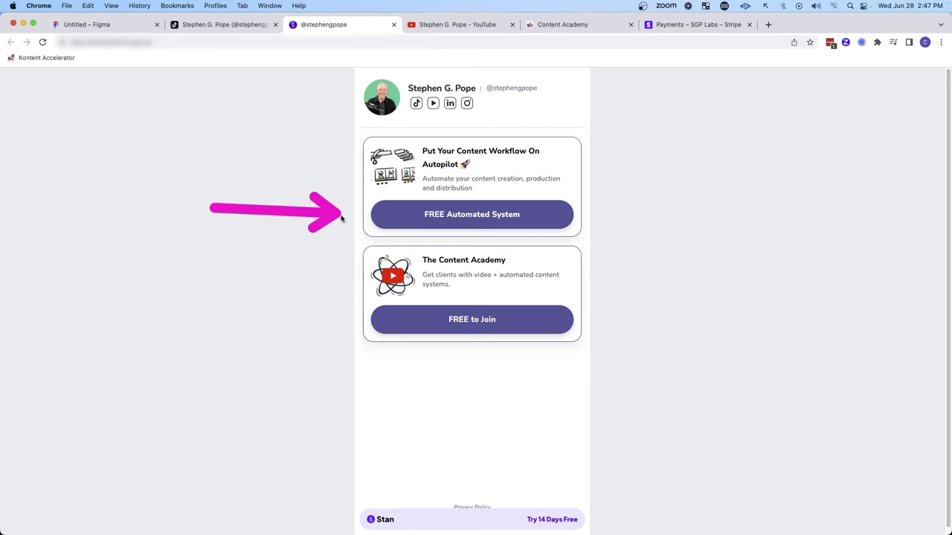
drag(703, 367, 587, 327)
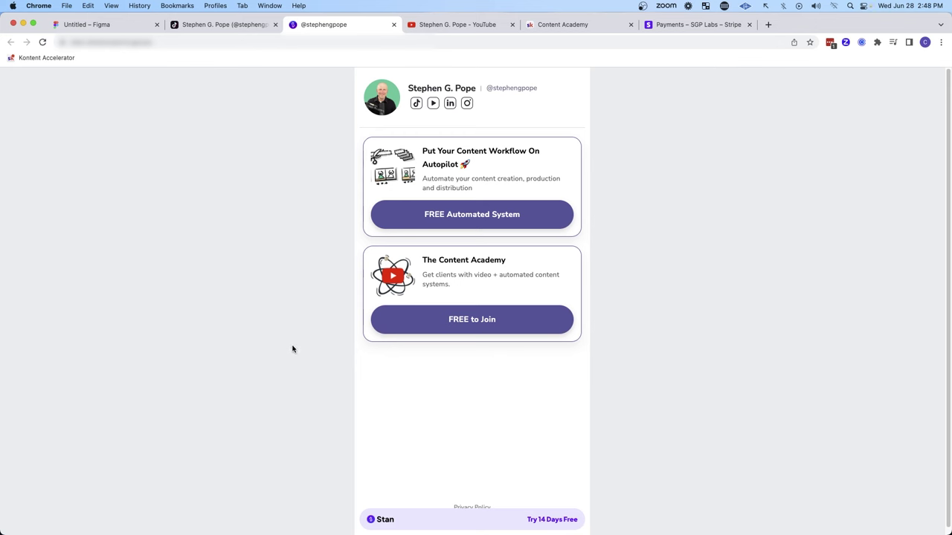
mouse_move(296, 348)
mouse_down()
mouse_move(345, 323)
mouse_move(357, 327)
mouse_up()
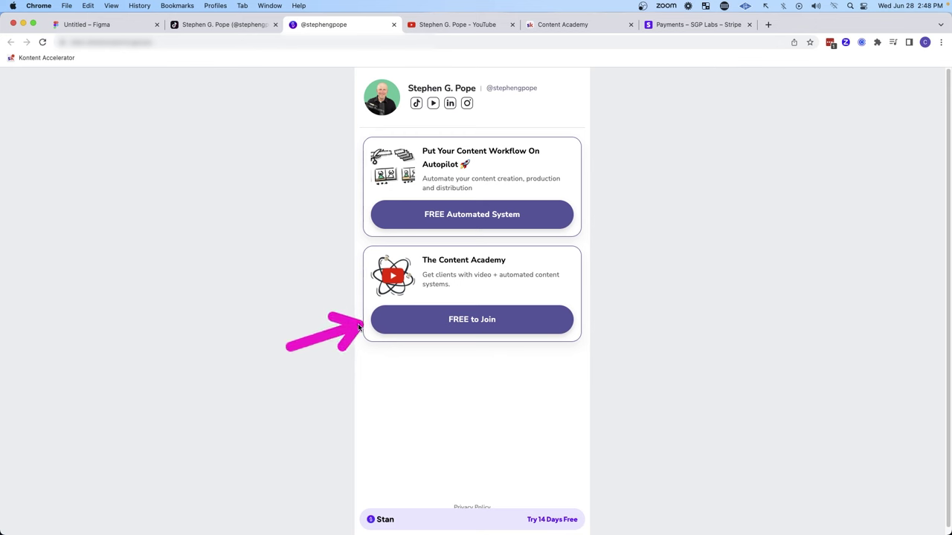
drag(274, 245, 356, 222)
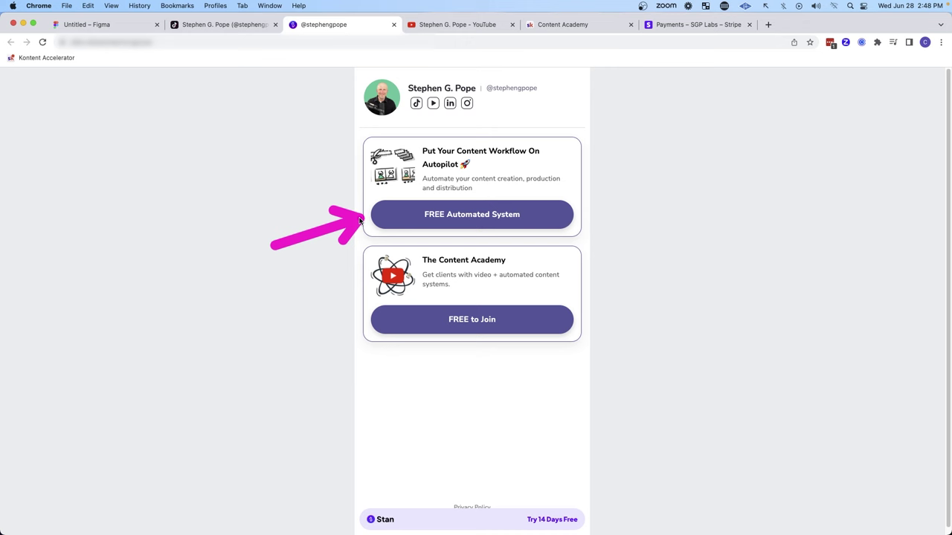
Step: Claim the free automated content system and enter a full name on the Typeform
click(436, 215)
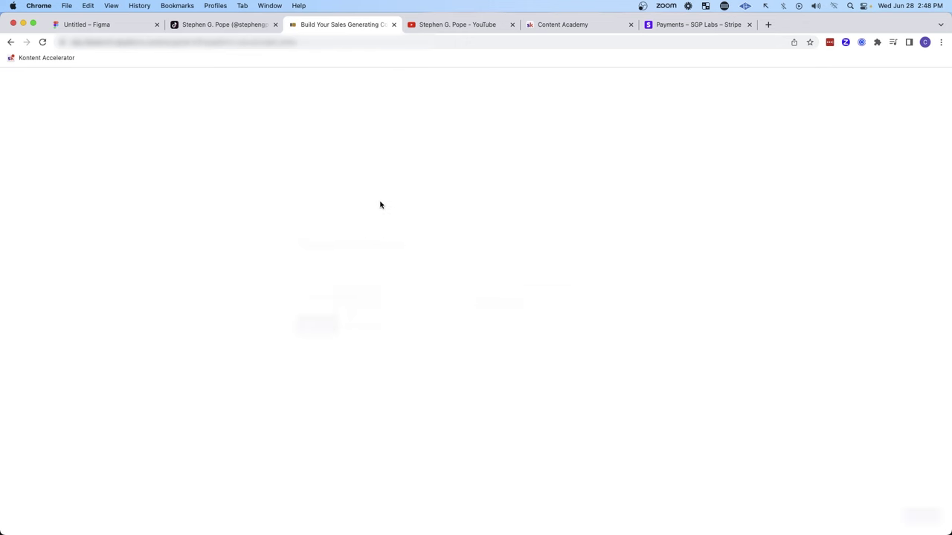
drag(407, 174, 368, 226)
mouse_move(177, 288)
mouse_down()
mouse_move(268, 257)
mouse_move(281, 269)
mouse_up()
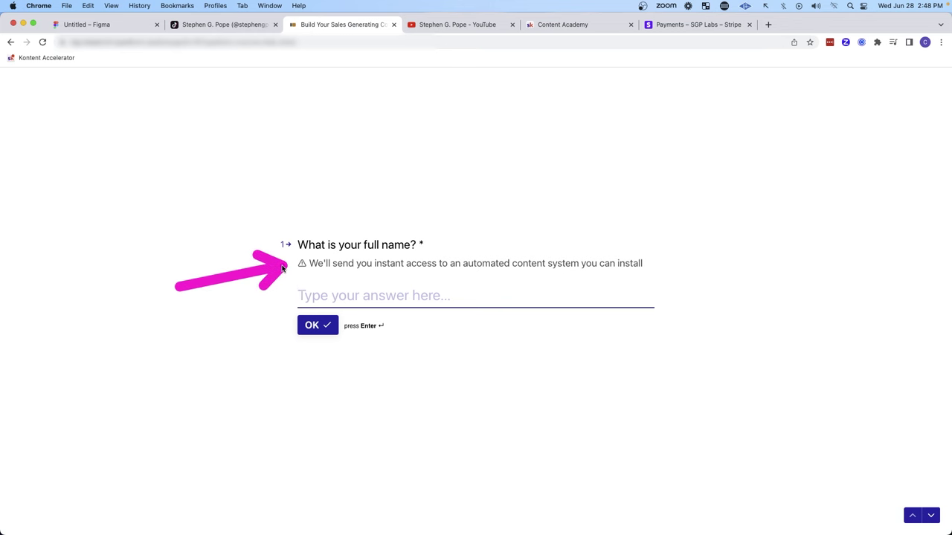
mouse_move(494, 162)
mouse_down()
mouse_move(480, 214)
mouse_move(519, 233)
mouse_move(623, 245)
mouse_up()
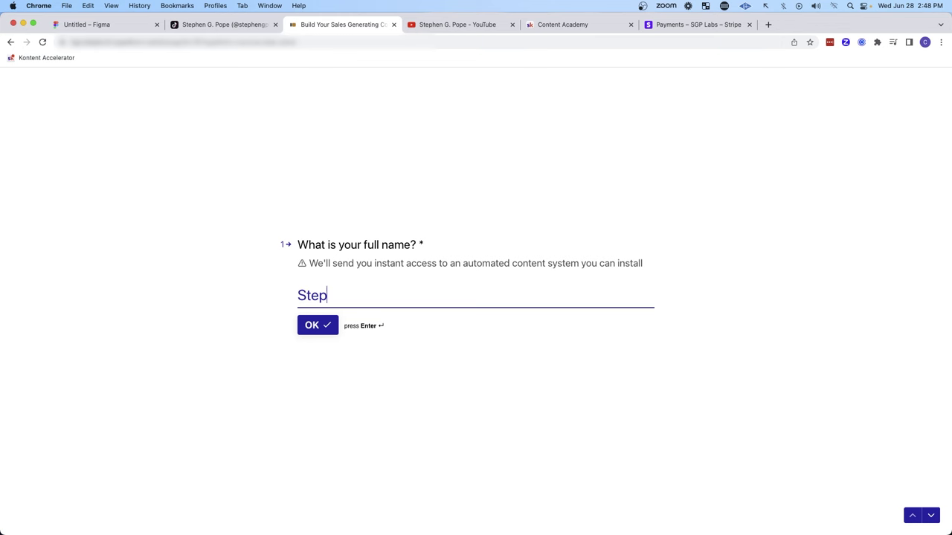
key(Return)
Step: Enter an email address as the second answer and accept it
drag(398, 163, 365, 215)
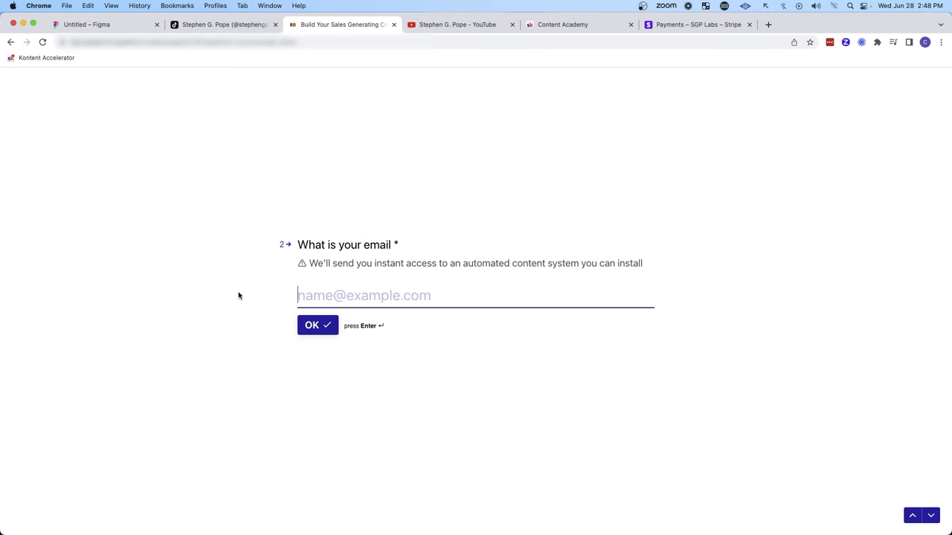
drag(238, 295, 249, 282)
mouse_move(447, 197)
mouse_down()
mouse_move(420, 233)
mouse_move(586, 258)
mouse_up()
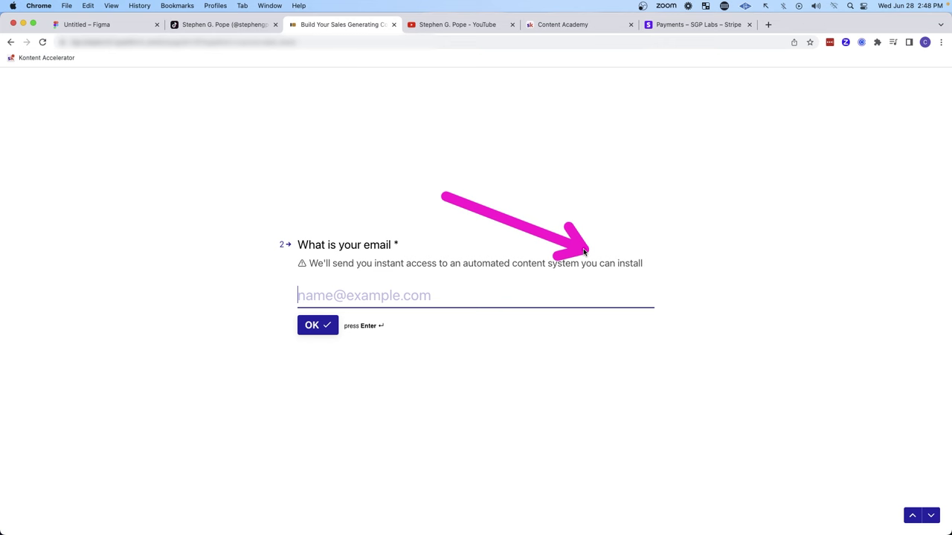
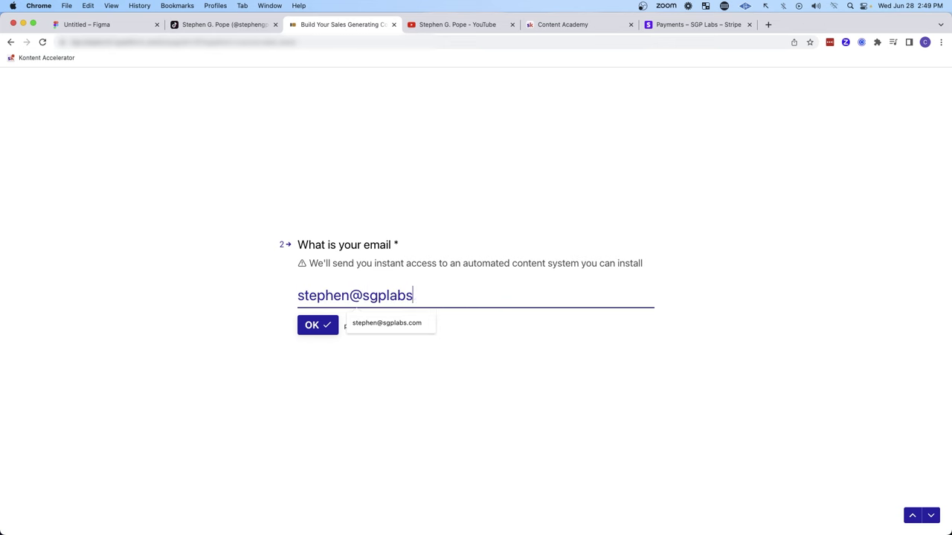
key(Return)
Step: Answer question 3, 'How did you hear about us?', with TikTok
mouse_move(385, 132)
mouse_down()
mouse_move(333, 216)
mouse_move(409, 233)
mouse_up()
drag(195, 315, 275, 295)
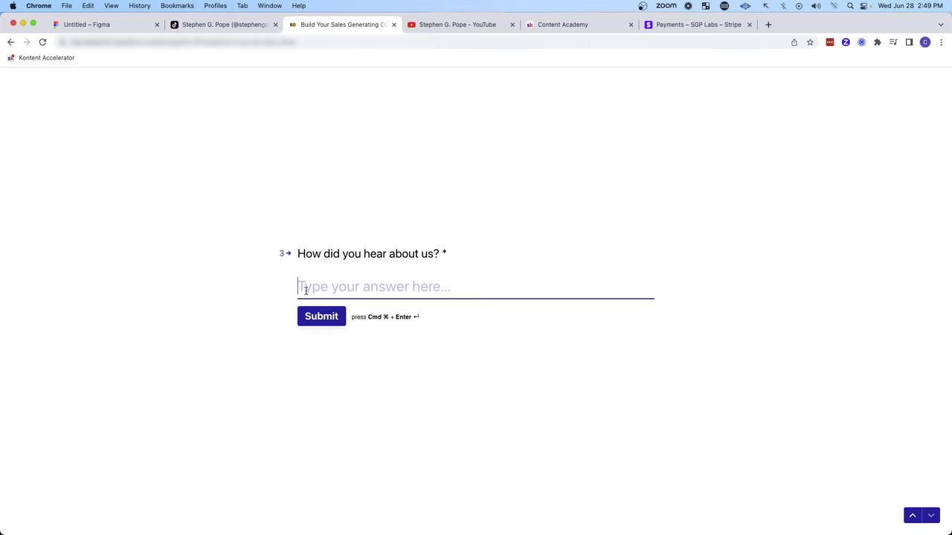
drag(177, 315, 274, 296)
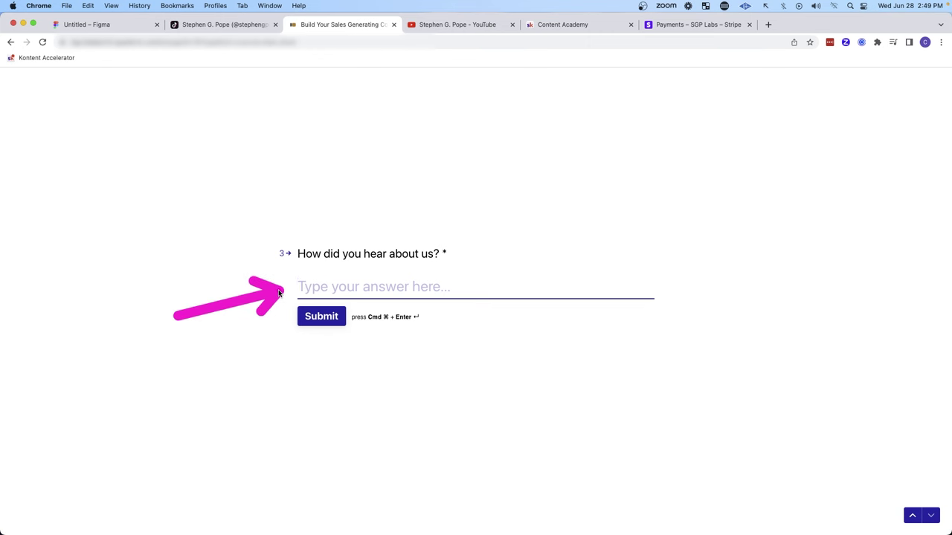
text(TikTok)
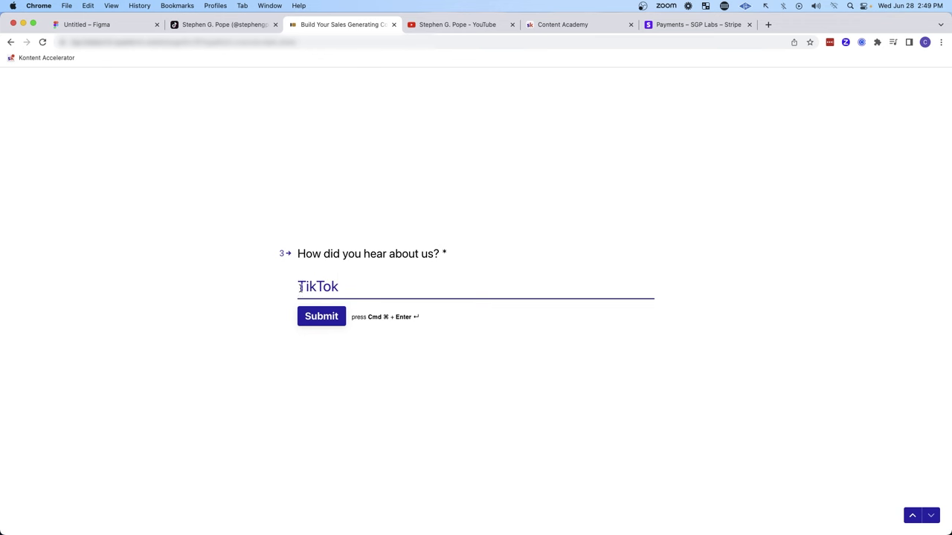
drag(476, 265, 358, 283)
drag(214, 325, 280, 297)
drag(496, 266, 397, 283)
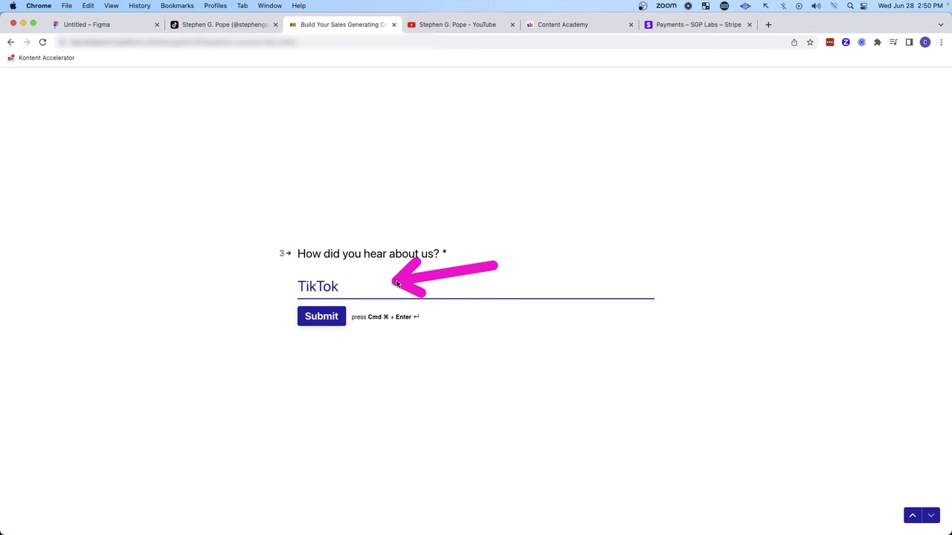
drag(508, 265, 372, 286)
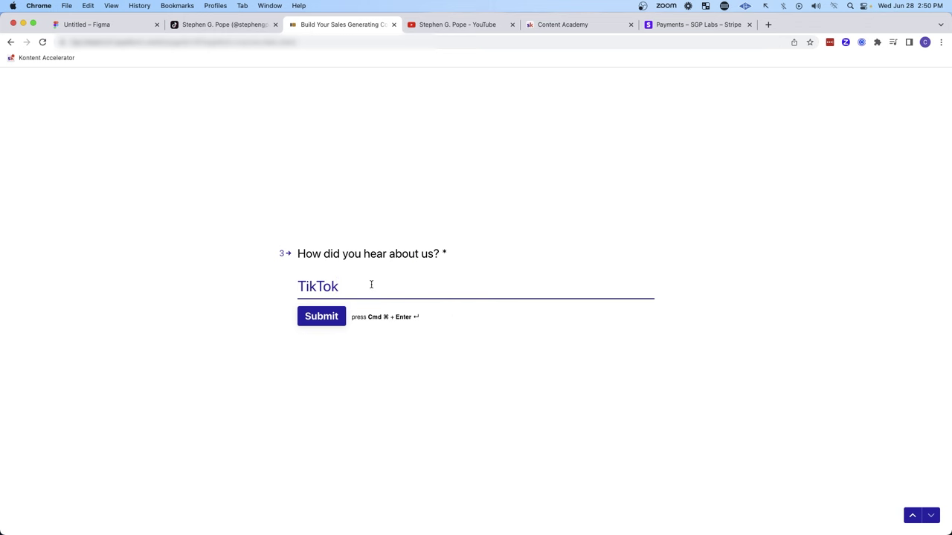
drag(222, 354, 286, 322)
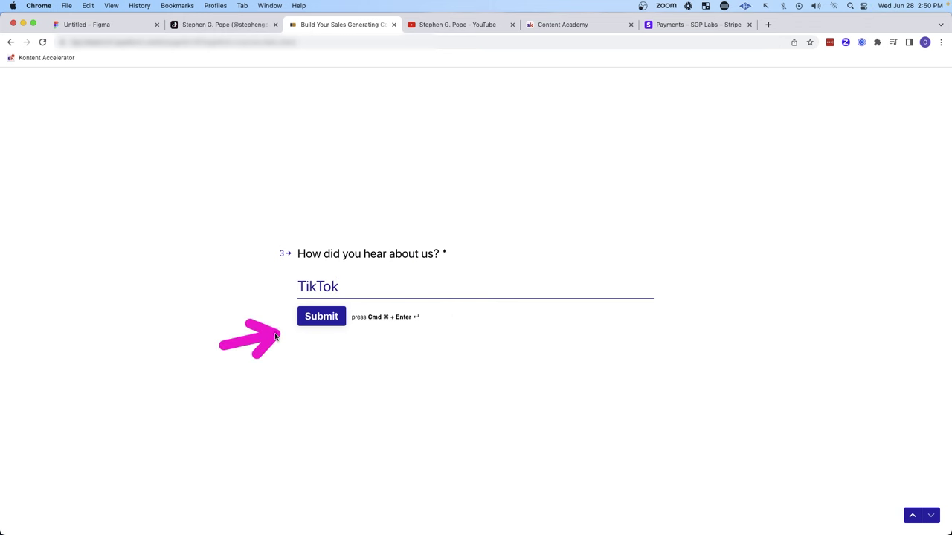
Step: Submit the opt-in form and review the sales page's benefits checklist
click(320, 321)
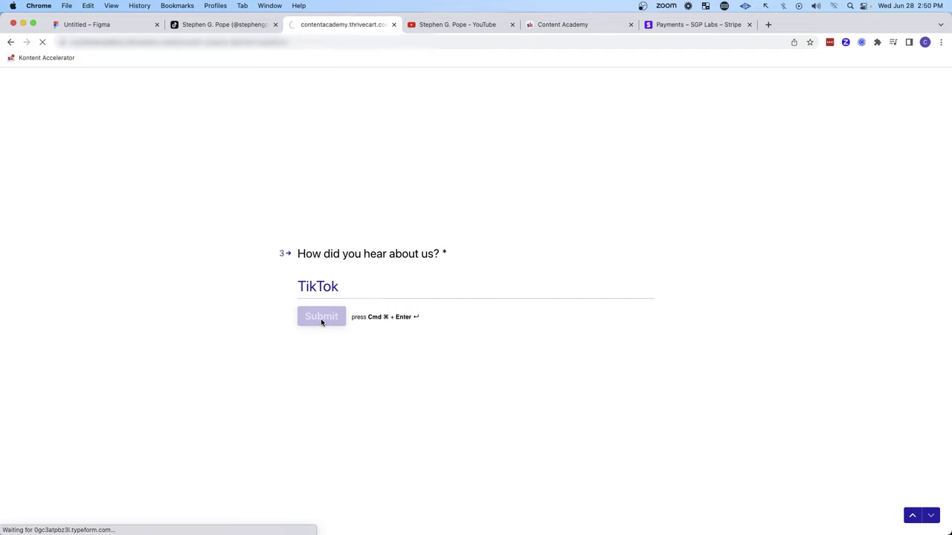
mouse_move(186, 214)
mouse_down()
mouse_move(324, 140)
mouse_move(302, 202)
mouse_move(320, 287)
mouse_up()
scroll(397, 271, down, 7)
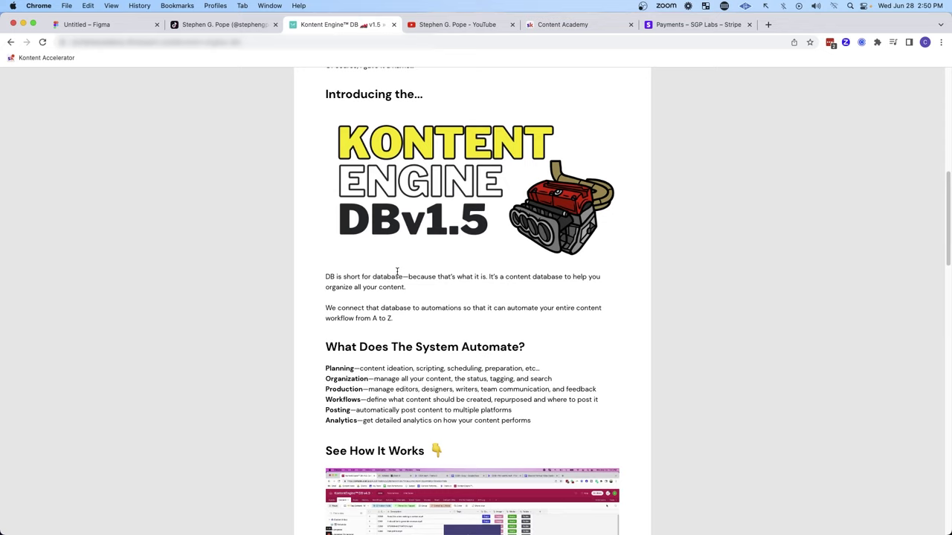
scroll(396, 272, down, 3)
Step: Scroll past the demo and testimonial videos to the $1497 Kontent Engine DB v1.5 checkout
drag(729, 297, 649, 328)
scroll(649, 327, down, 10)
mouse_move(209, 245)
mouse_down()
mouse_move(260, 230)
mouse_move(284, 269)
mouse_move(289, 377)
mouse_up()
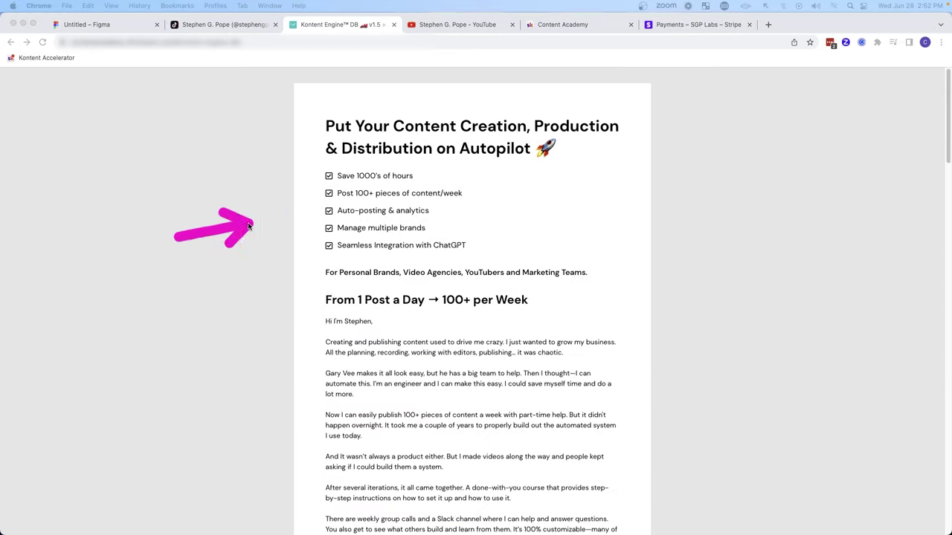
mouse_move(260, 223)
mouse_down()
mouse_move(269, 217)
mouse_move(307, 306)
mouse_up()
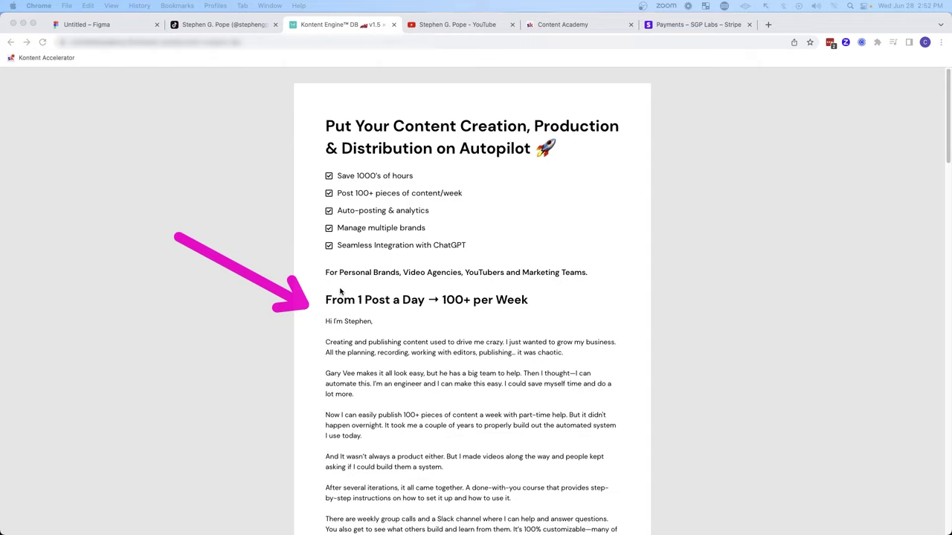
scroll(466, 201, down, 20)
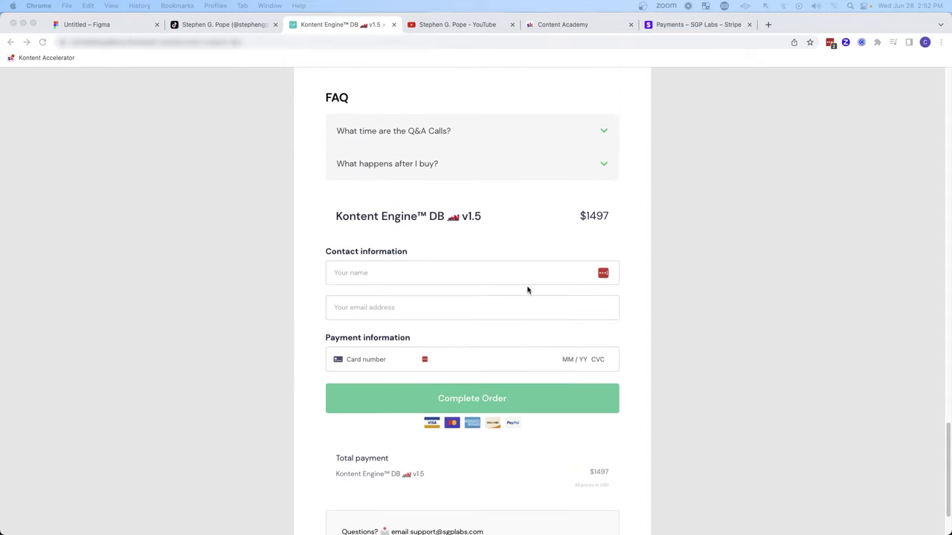
drag(738, 188, 626, 219)
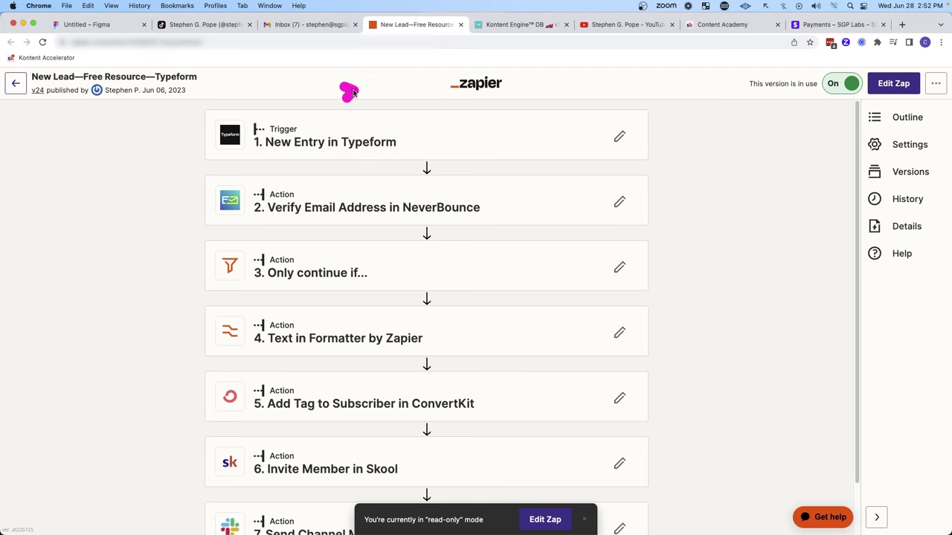
Step: Walk through the New Lead zap's Typeform trigger, email verification and ConvertKit tagging steps
drag(353, 92, 429, 82)
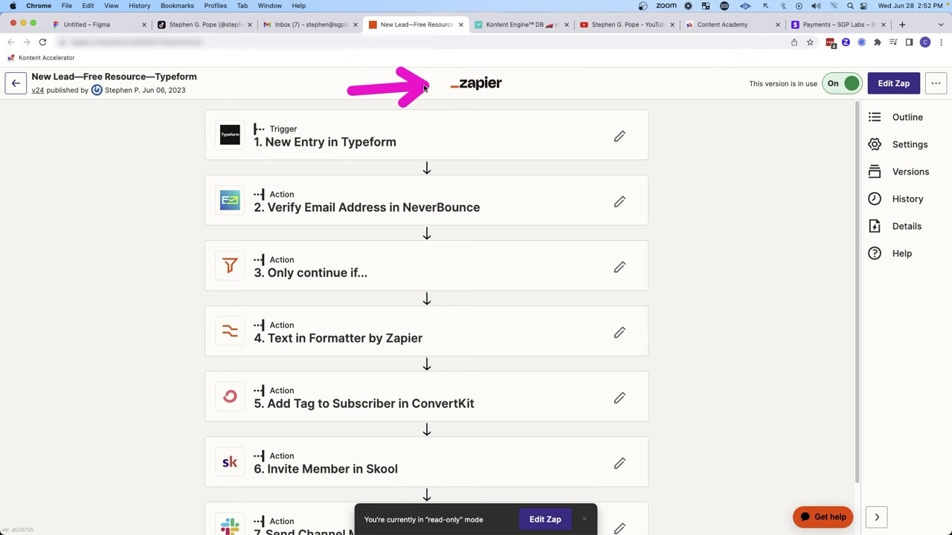
mouse_move(106, 190)
mouse_down()
mouse_move(189, 145)
mouse_move(190, 312)
mouse_up()
drag(102, 250, 187, 213)
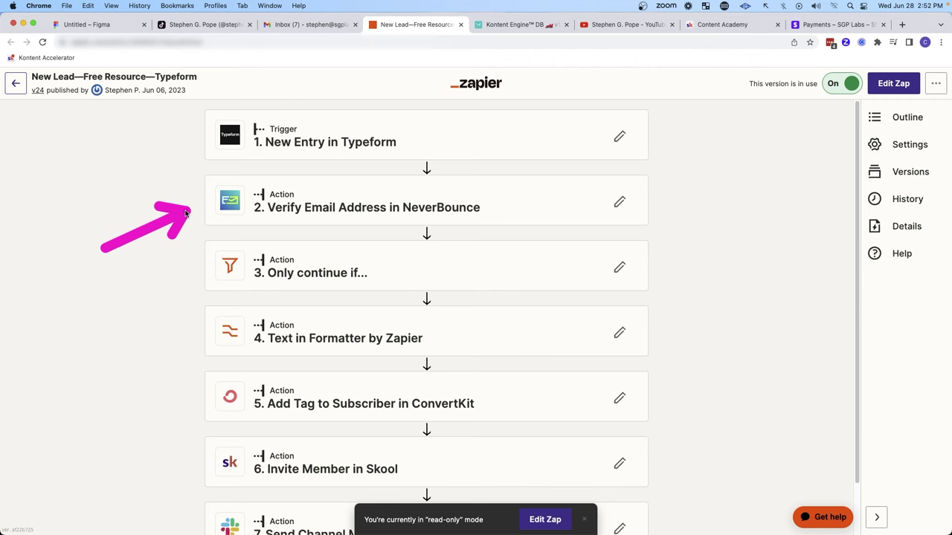
scroll(230, 240, down, 2)
mouse_move(102, 253)
mouse_down()
mouse_move(176, 229)
mouse_move(184, 167)
mouse_up()
drag(83, 306, 173, 333)
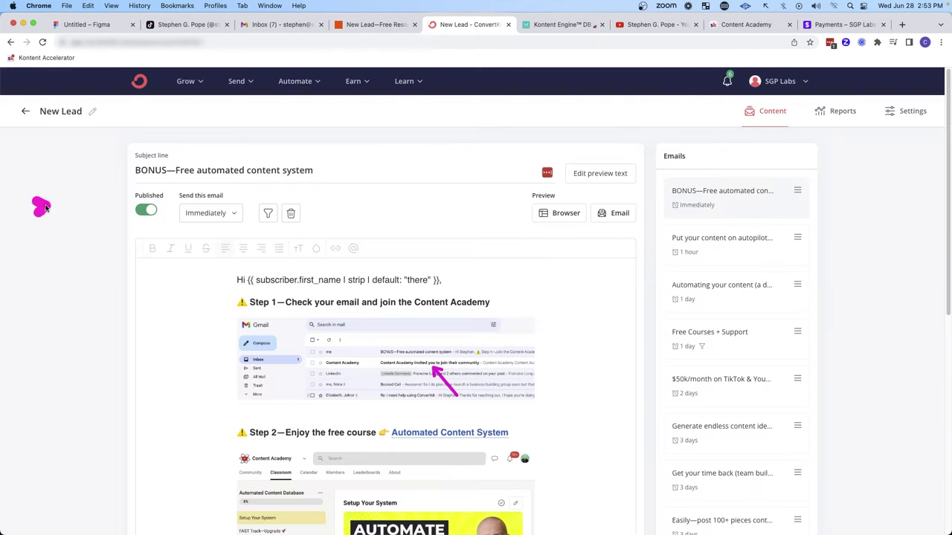
drag(44, 208, 108, 171)
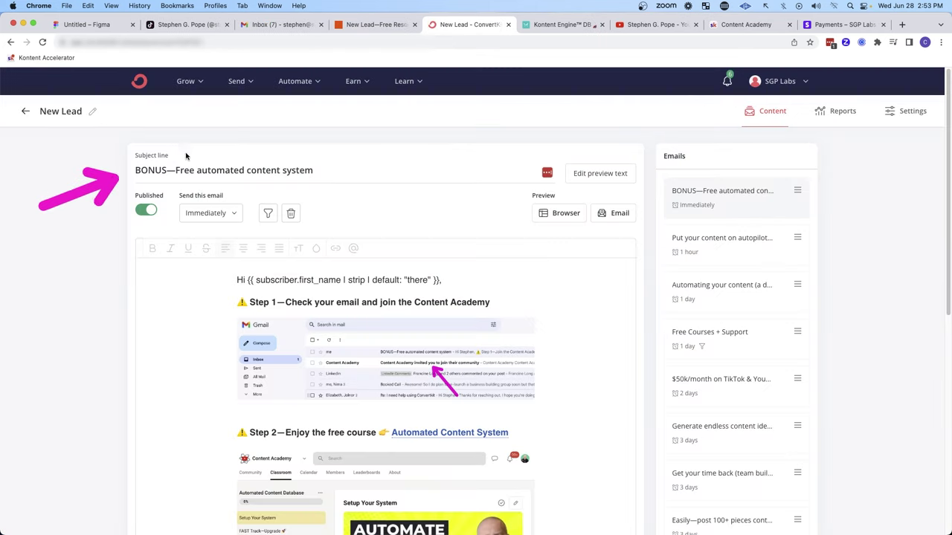
mouse_move(230, 119)
mouse_down()
mouse_move(236, 152)
mouse_move(279, 161)
mouse_up()
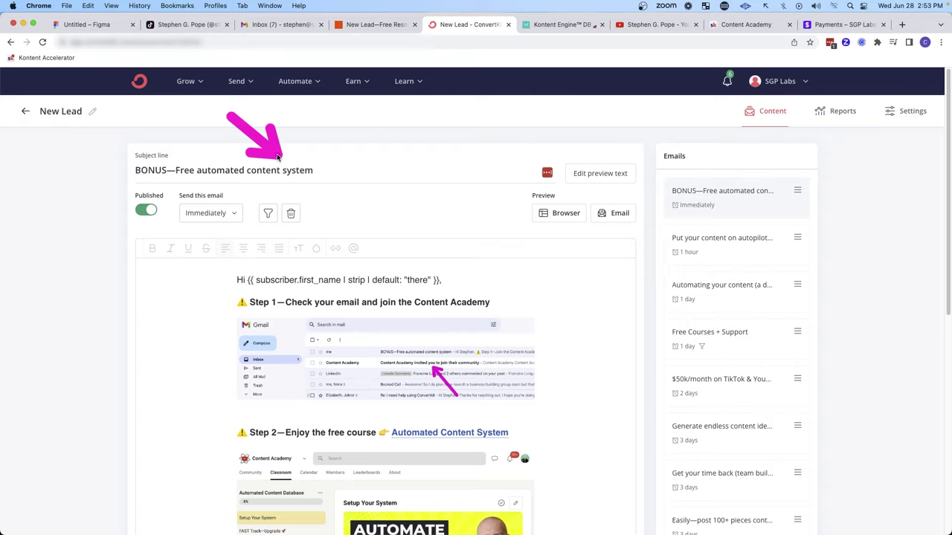
scroll(340, 201, down, 3)
mouse_move(69, 171)
mouse_down()
mouse_move(181, 122)
mouse_move(197, 124)
mouse_move(194, 140)
mouse_up()
mouse_move(628, 238)
mouse_down()
mouse_move(556, 182)
mouse_move(551, 210)
mouse_up()
drag(149, 155, 207, 143)
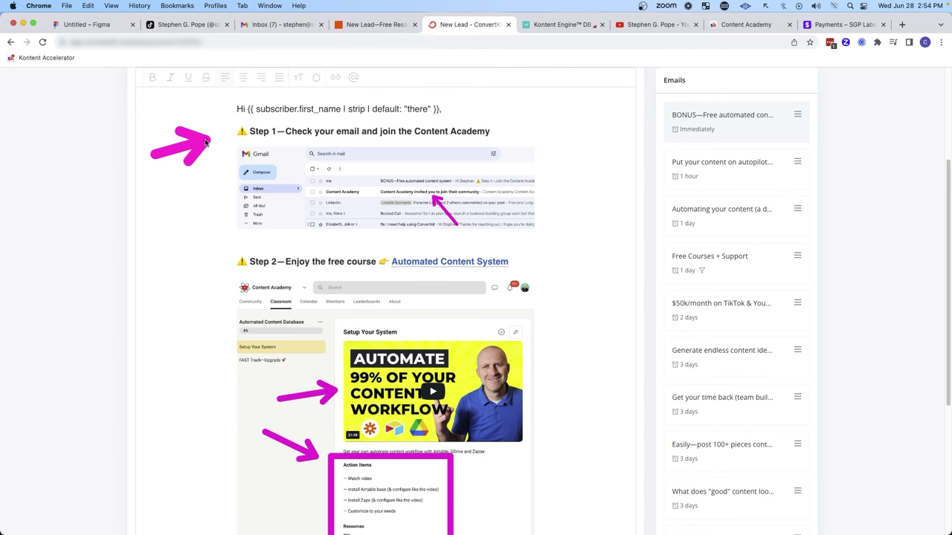
drag(583, 106, 512, 135)
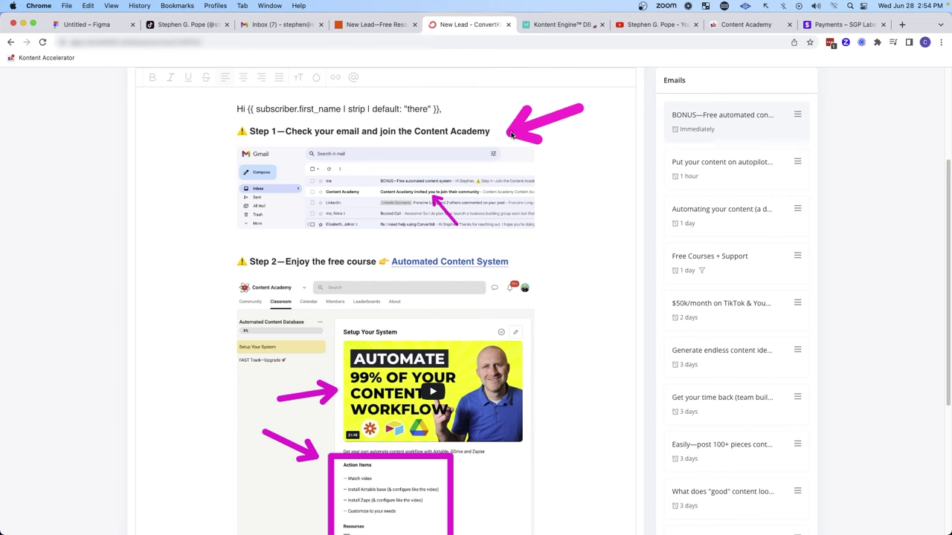
key(super+3)
drag(468, 224, 422, 168)
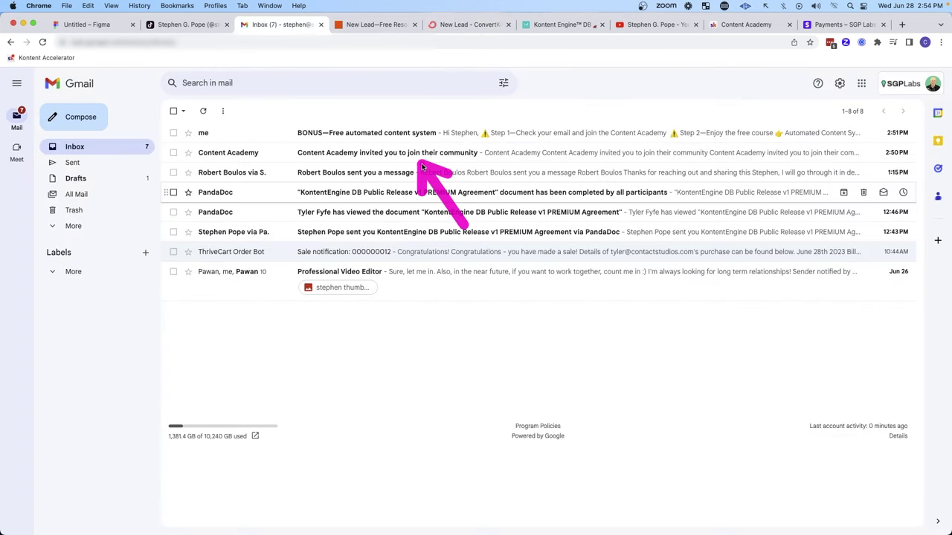
click(376, 155)
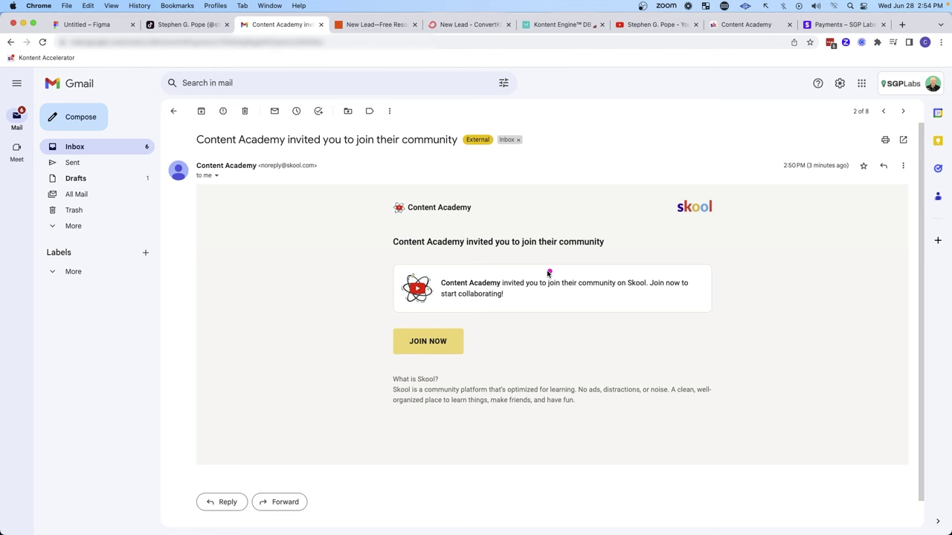
drag(562, 225, 499, 268)
key(super+5)
drag(594, 141, 439, 201)
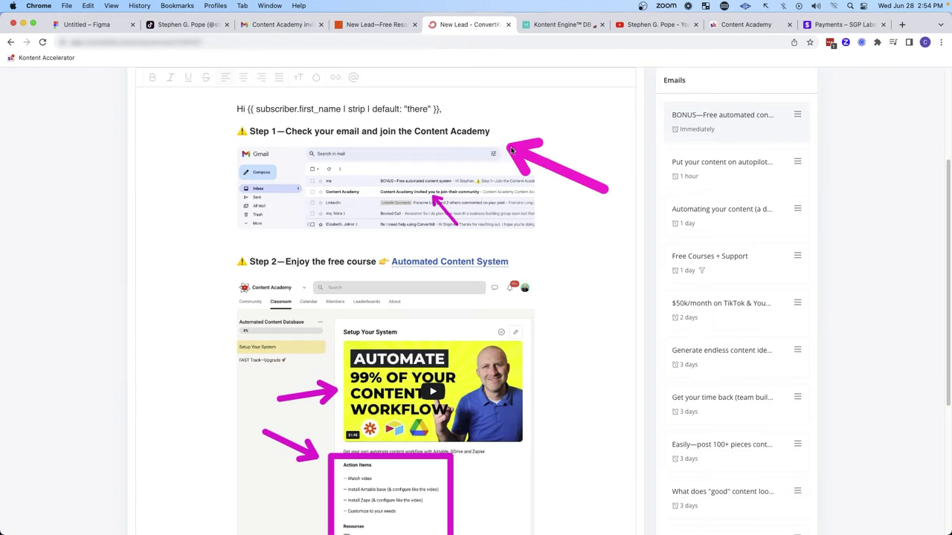
drag(165, 234, 213, 263)
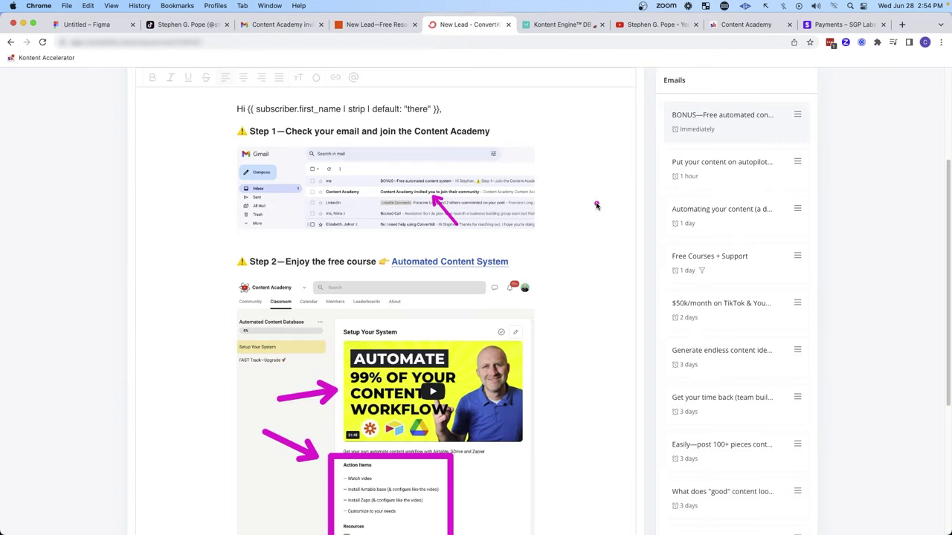
drag(596, 205, 524, 253)
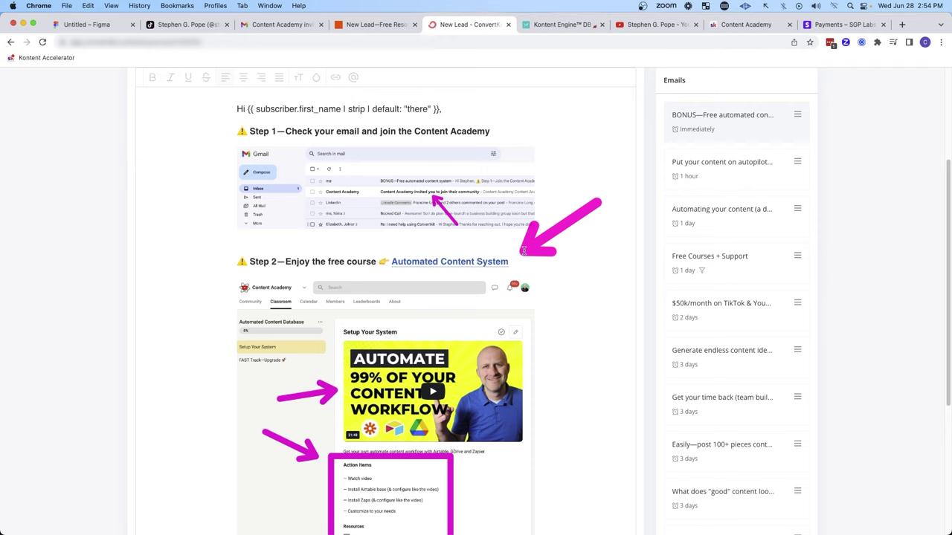
scroll(524, 251, down, 3)
mouse_move(688, 329)
mouse_down()
mouse_move(573, 280)
mouse_move(552, 314)
mouse_move(539, 376)
mouse_move(587, 382)
mouse_up()
scroll(116, 208, up, 5)
mouse_move(116, 208)
mouse_down()
mouse_move(172, 195)
mouse_move(197, 241)
mouse_move(204, 305)
mouse_up()
scroll(186, 308, down, 5)
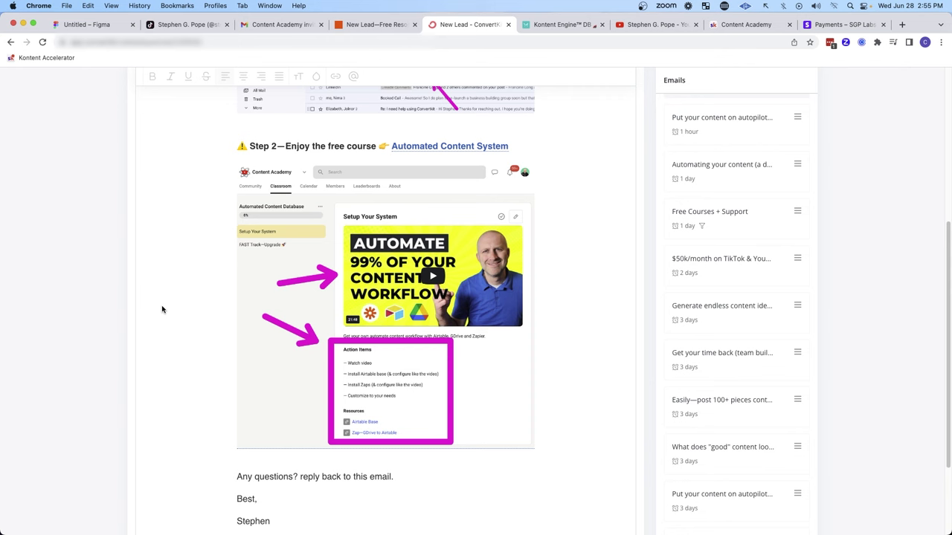
drag(139, 293, 217, 310)
key(super+3)
drag(476, 83, 446, 122)
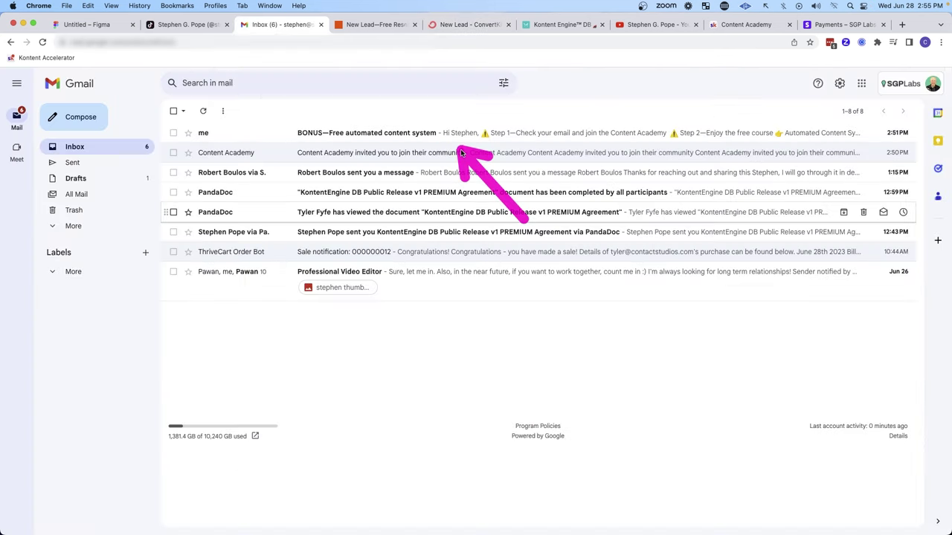
click(442, 137)
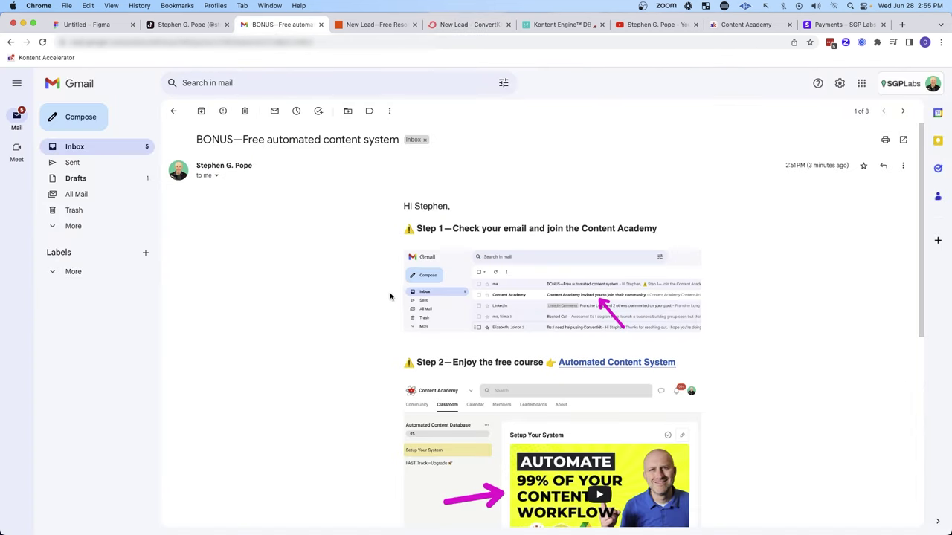
key(super+5)
mouse_move(544, 191)
mouse_down()
mouse_move(644, 190)
mouse_move(646, 305)
mouse_up()
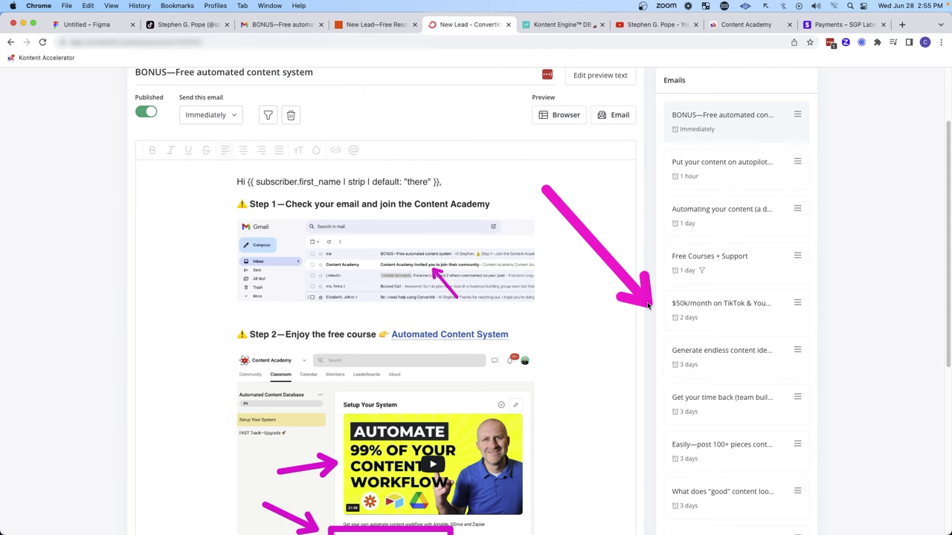
Step: Open the '$50k/month on TikTok & YouTube' email and highlight its video, then its Gmail copy
click(717, 304)
mouse_move(636, 199)
mouse_down()
mouse_move(547, 240)
mouse_move(511, 293)
mouse_move(521, 320)
mouse_move(493, 350)
mouse_up()
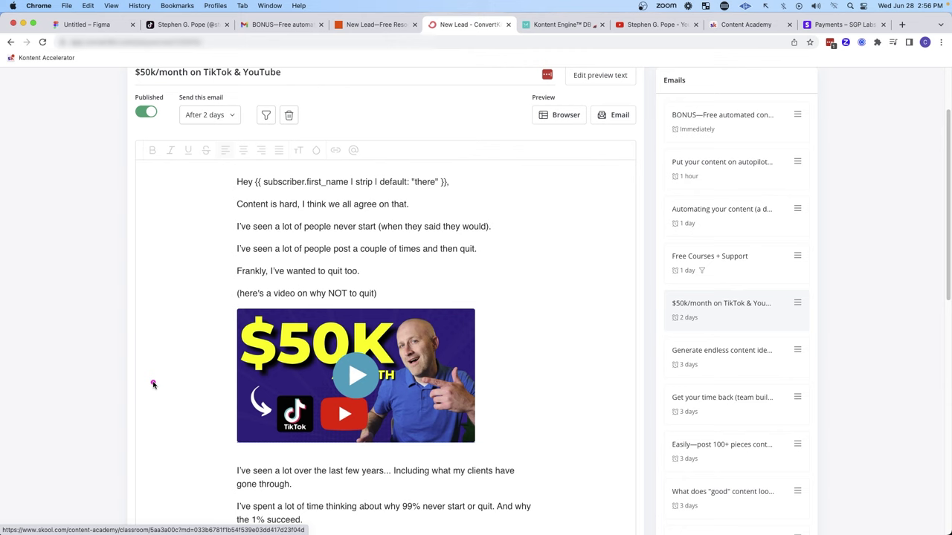
drag(153, 384, 212, 381)
drag(588, 418, 498, 387)
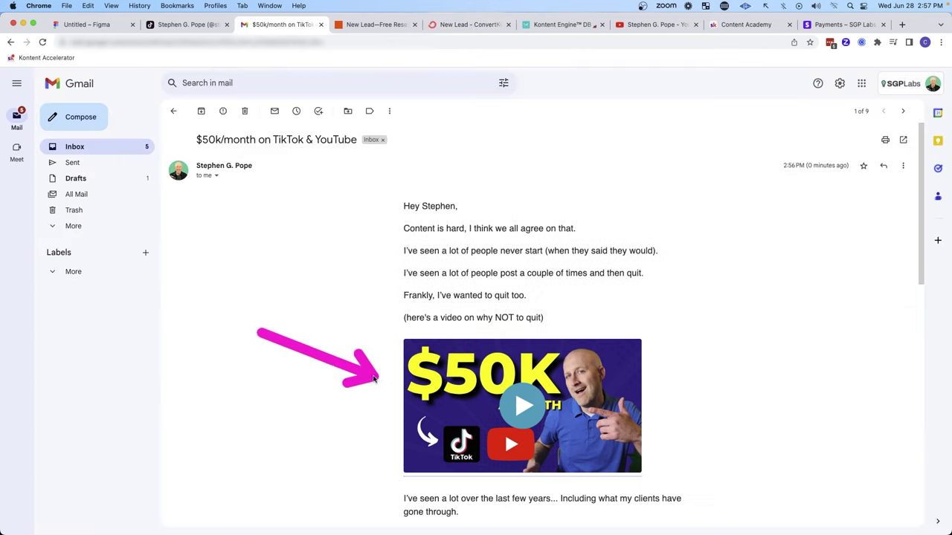
drag(388, 406, 384, 379)
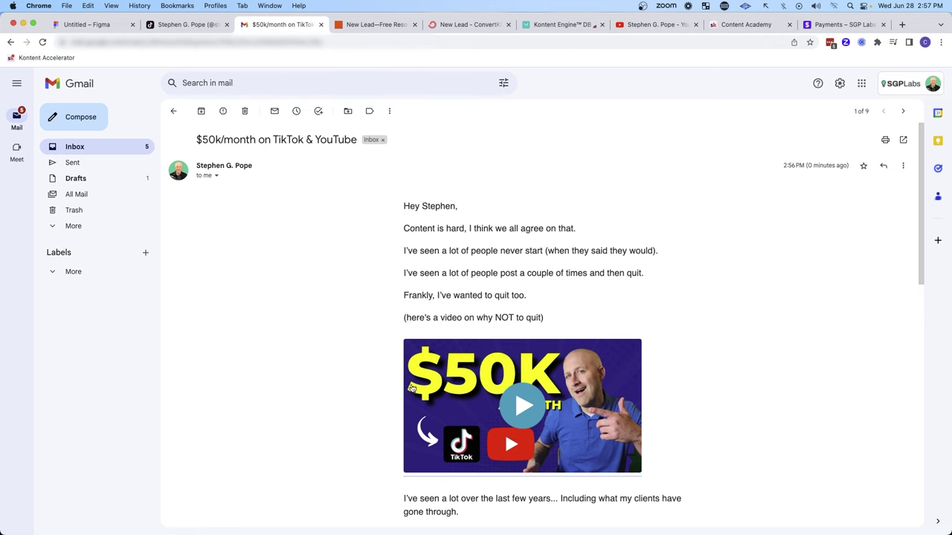
Step: Open the email's linked $50K/month lesson in the Content Academy Skool community
click(412, 388)
drag(111, 143, 214, 90)
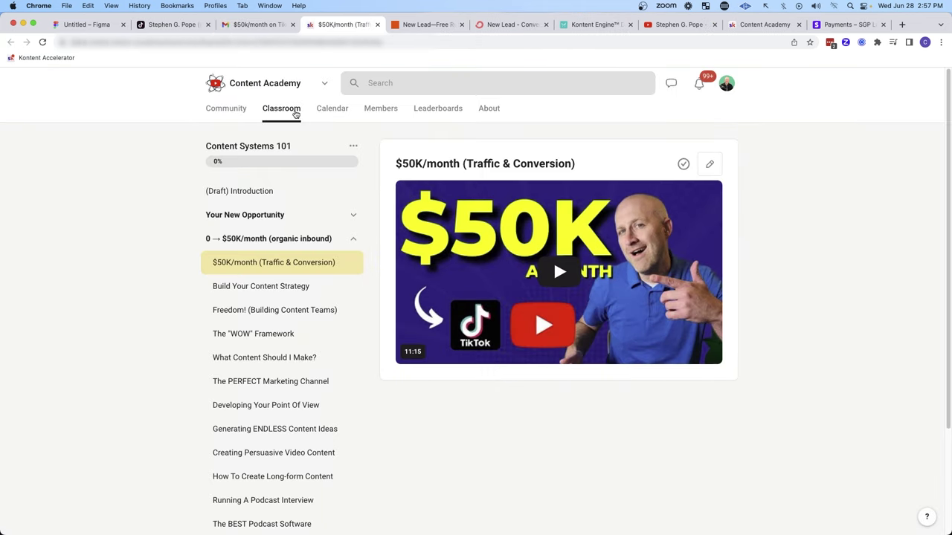
mouse_move(826, 289)
mouse_down()
mouse_move(790, 282)
mouse_move(760, 259)
mouse_up()
mouse_move(96, 355)
mouse_down()
mouse_move(166, 298)
mouse_move(202, 457)
mouse_up()
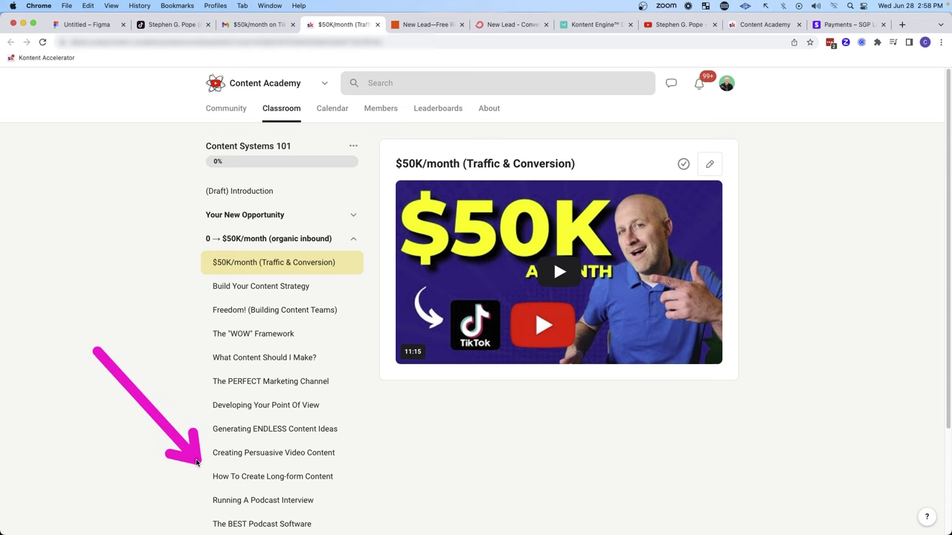
Step: Load the lesson link in a new Incognito window to show the logged-out visitor view
key(super+shift+n)
key(Return)
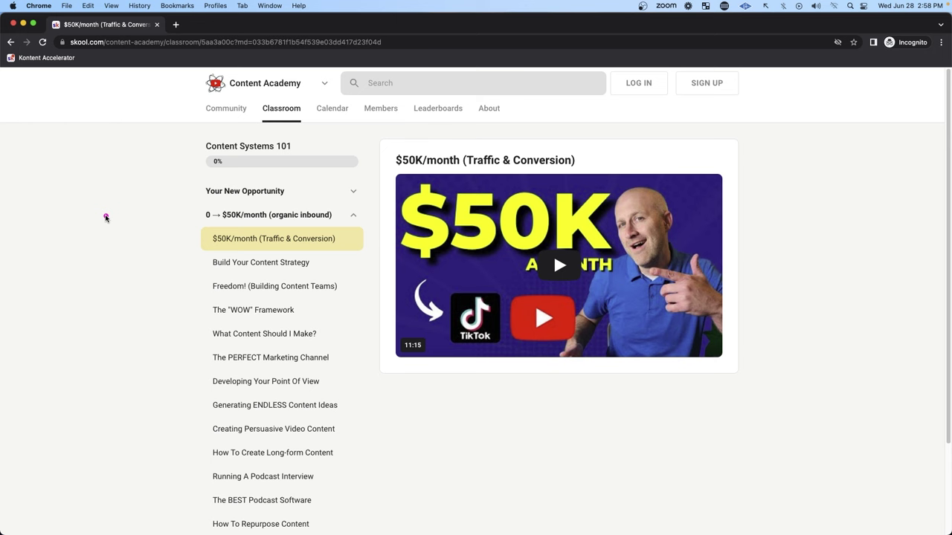
mouse_move(878, 169)
mouse_down()
mouse_move(892, 53)
mouse_move(902, 69)
mouse_up()
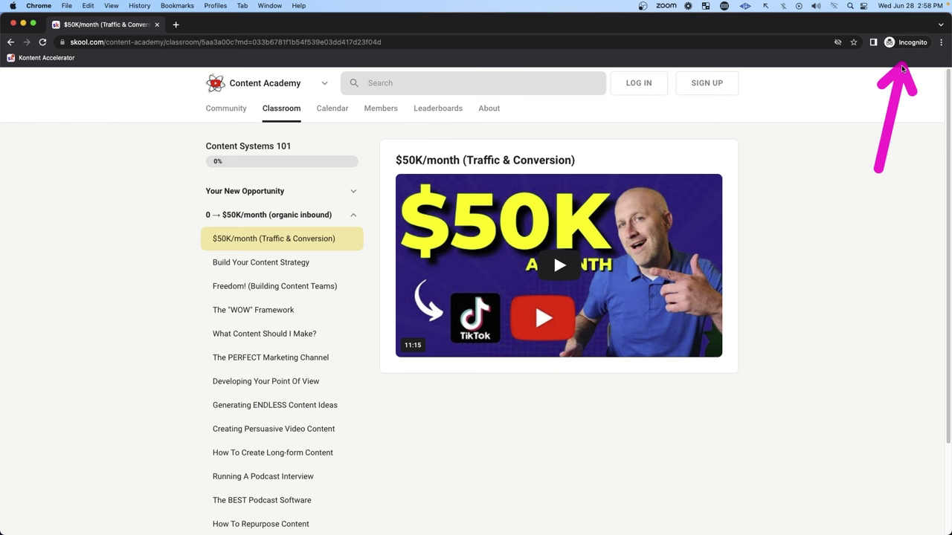
drag(80, 267, 191, 364)
drag(826, 263, 728, 104)
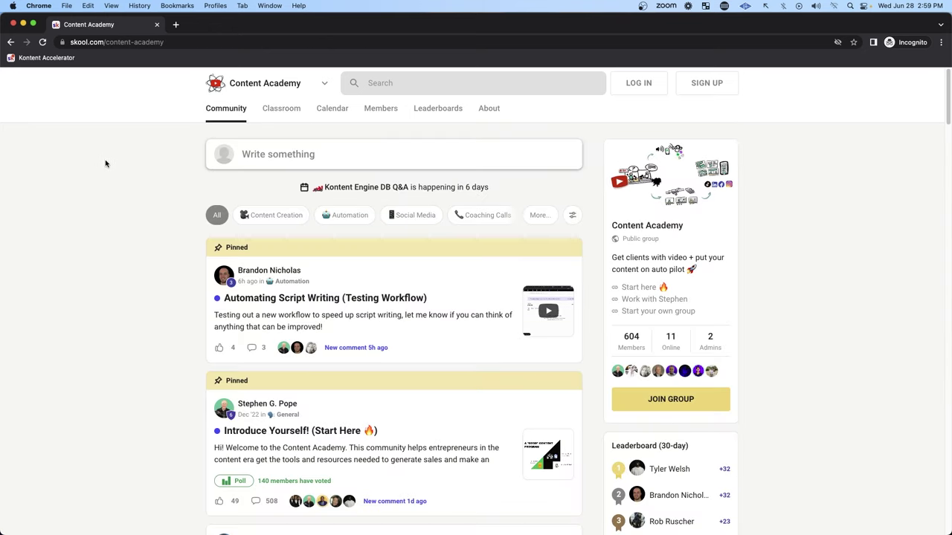
mouse_move(106, 164)
mouse_down()
mouse_move(145, 141)
mouse_move(195, 279)
mouse_move(198, 326)
mouse_up()
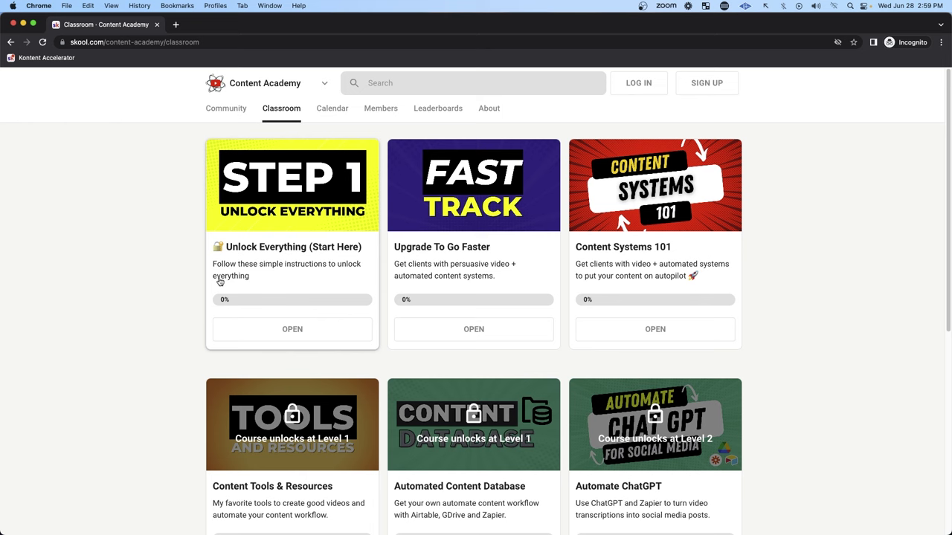
drag(149, 297, 195, 210)
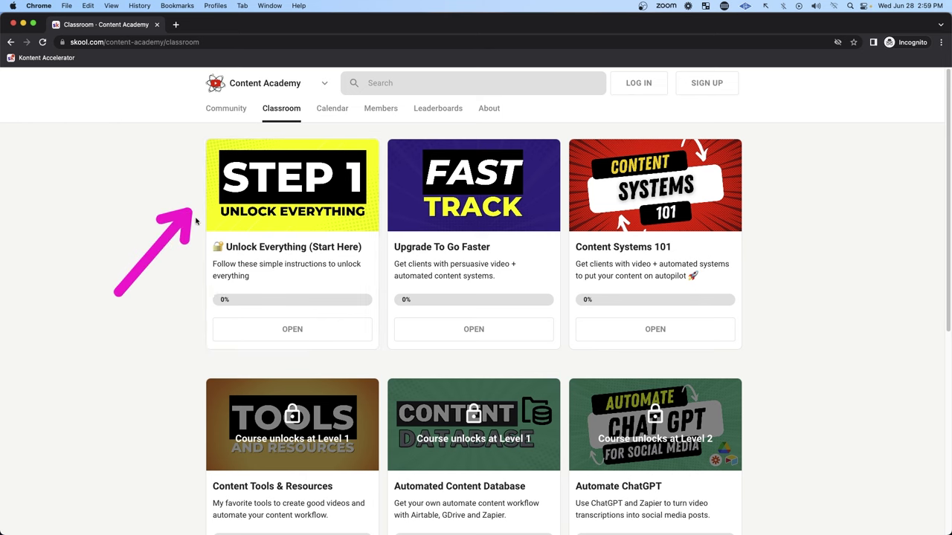
Step: Open the Step 1 Unlock Everything course, then the Content Academy calendar
click(298, 332)
drag(387, 196, 342, 129)
click(336, 113)
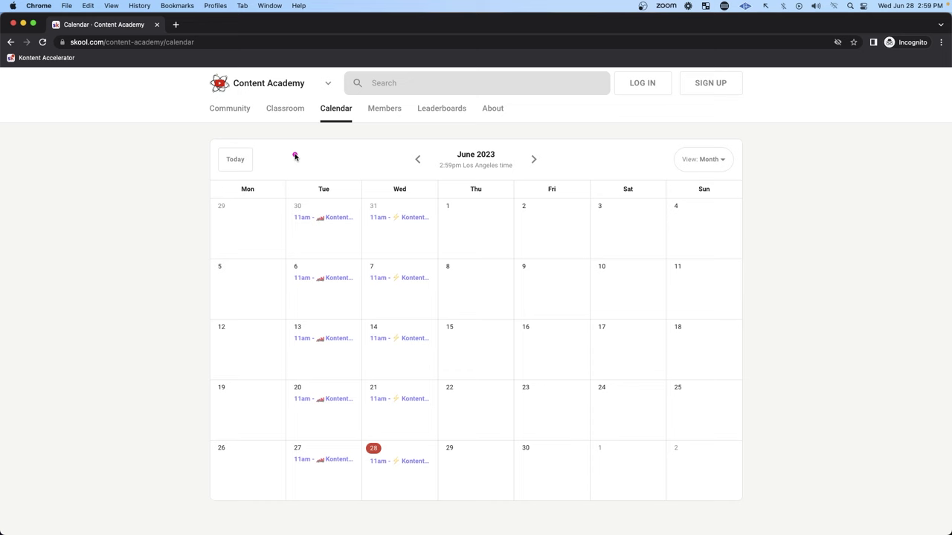
Step: Open the June 28 Kontent Accelerator Q&A event and follow its Free 7-day Trial link
drag(510, 406, 451, 437)
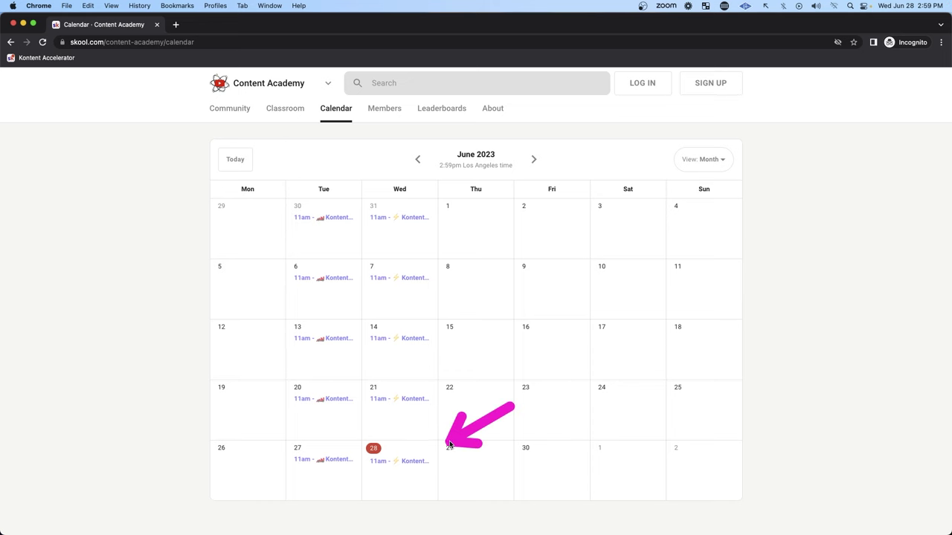
click(413, 461)
drag(586, 297, 521, 324)
drag(283, 370, 363, 344)
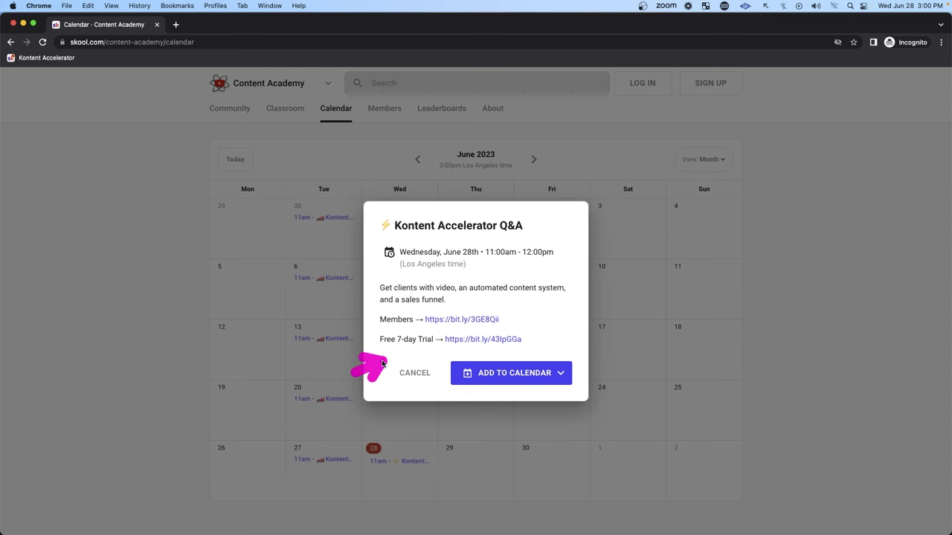
click(481, 343)
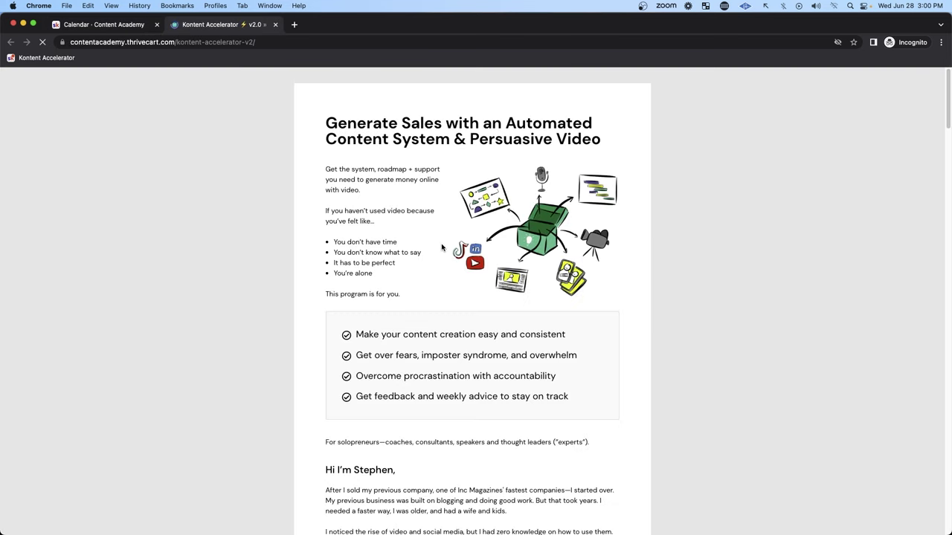
Step: Scroll past testimonials and FAQs to the $97/month 7-Day Free Trial checkout form
scroll(459, 278, down, 10)
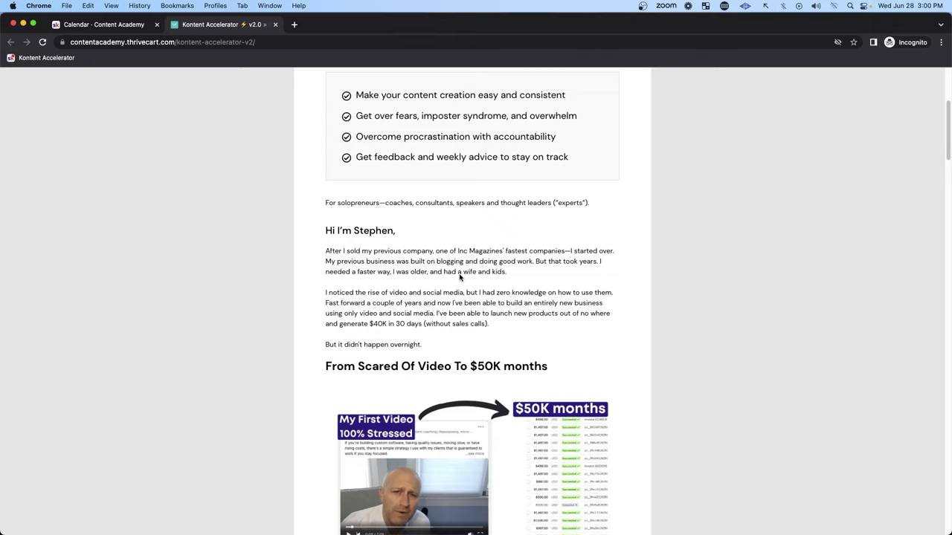
scroll(460, 277, up, 3)
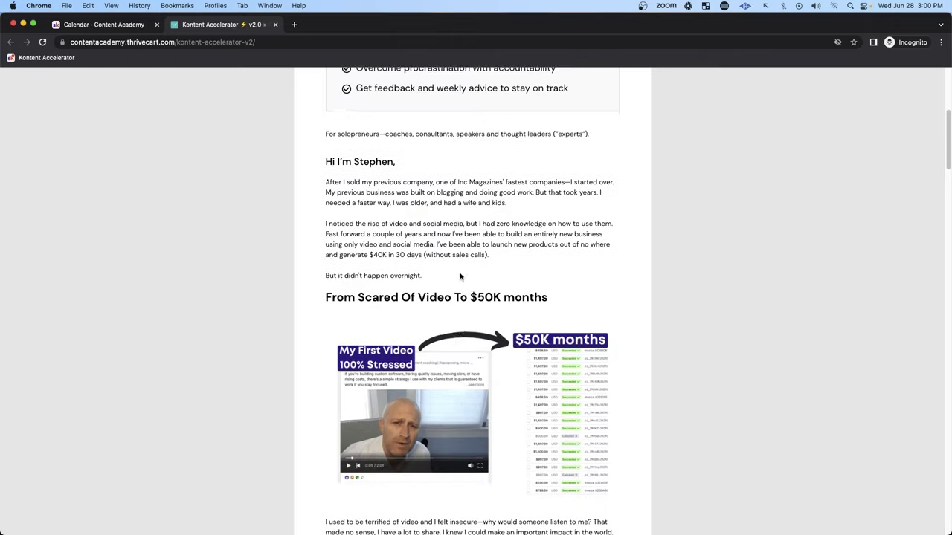
scroll(459, 278, down, 12)
scroll(460, 278, down, 16)
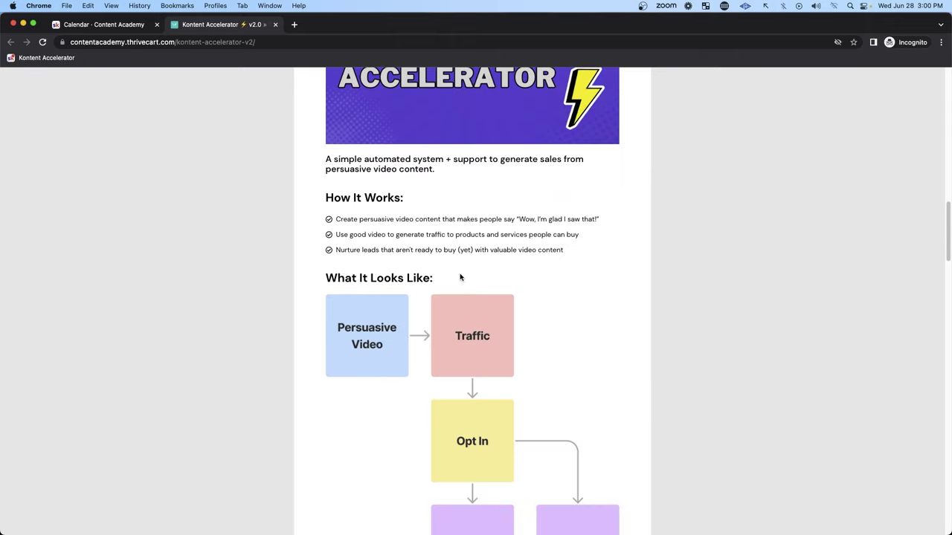
scroll(459, 277, down, 9)
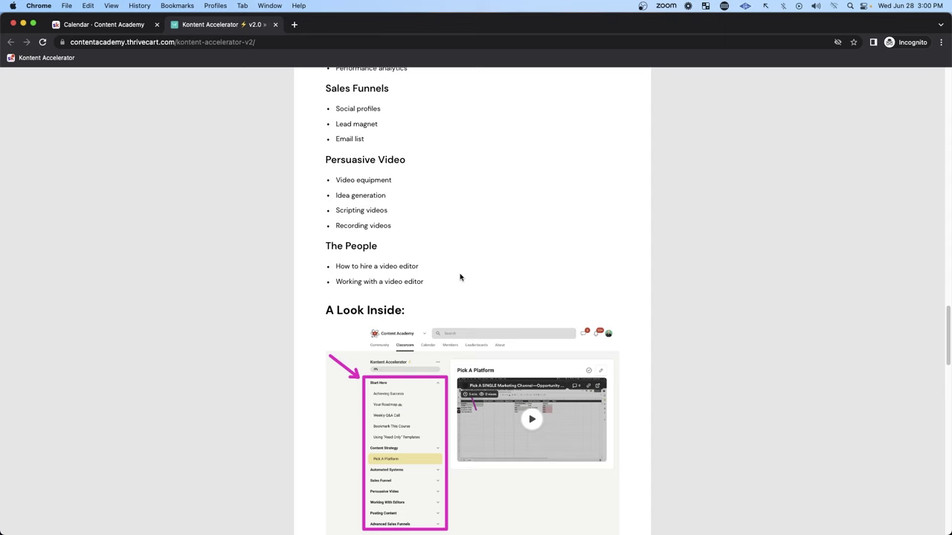
drag(238, 198, 306, 154)
scroll(332, 162, down, 10)
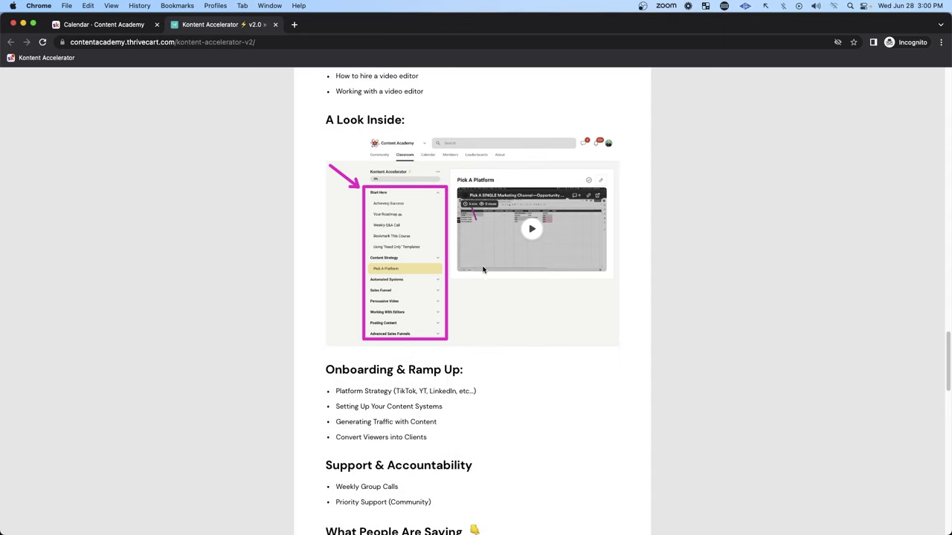
mouse_move(194, 176)
mouse_down()
mouse_move(229, 181)
mouse_move(310, 270)
mouse_up()
scroll(310, 269, down, 7)
mouse_move(216, 202)
mouse_down()
mouse_move(287, 154)
mouse_move(299, 265)
mouse_up()
scroll(433, 321, down, 4)
drag(698, 217, 609, 255)
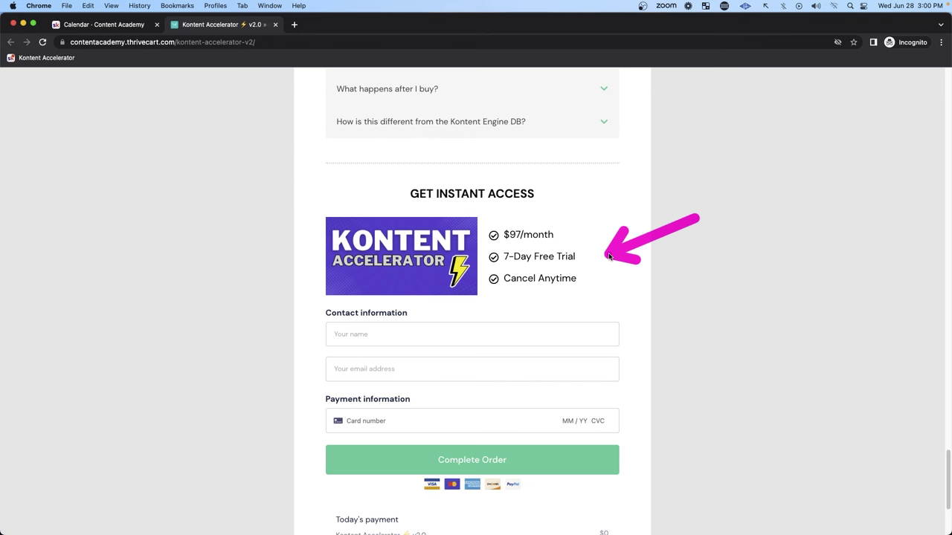
scroll(579, 304, down, 2)
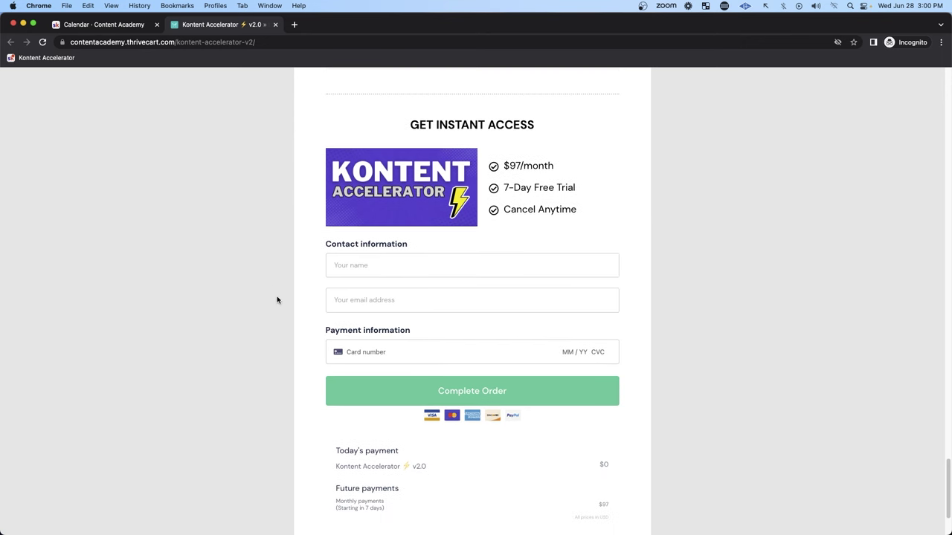
scroll(293, 322, down, 3)
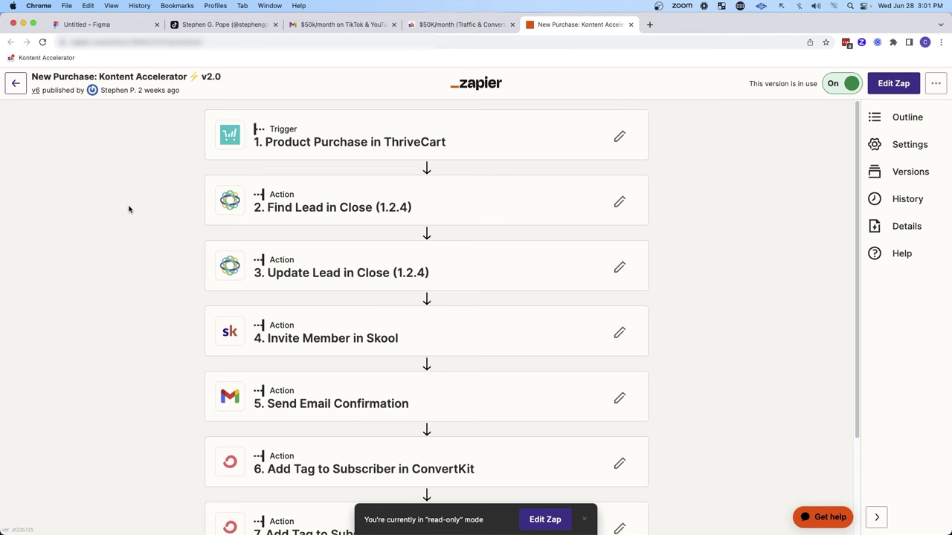
Step: Review the purchase zap's Close lead, Update Lead and Send Email Confirmation steps
mouse_move(89, 189)
mouse_down()
mouse_move(170, 209)
mouse_move(176, 254)
mouse_up()
scroll(176, 255, down, 1)
drag(125, 275, 186, 237)
scroll(182, 251, down, 2)
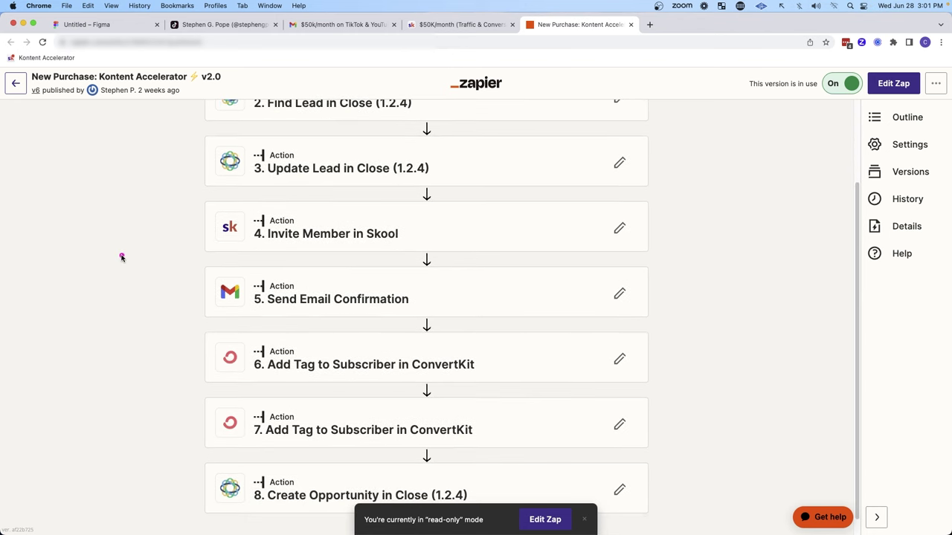
drag(119, 257, 192, 286)
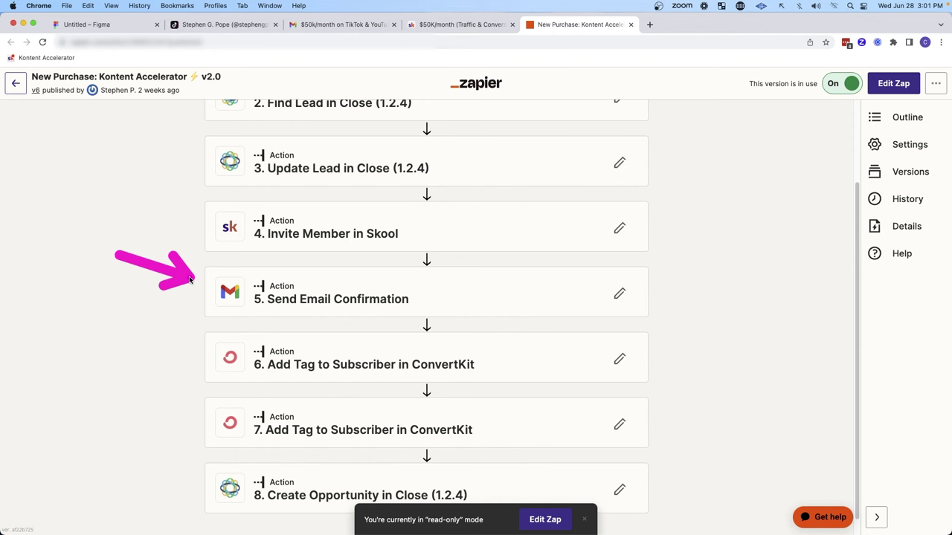
drag(83, 275, 175, 286)
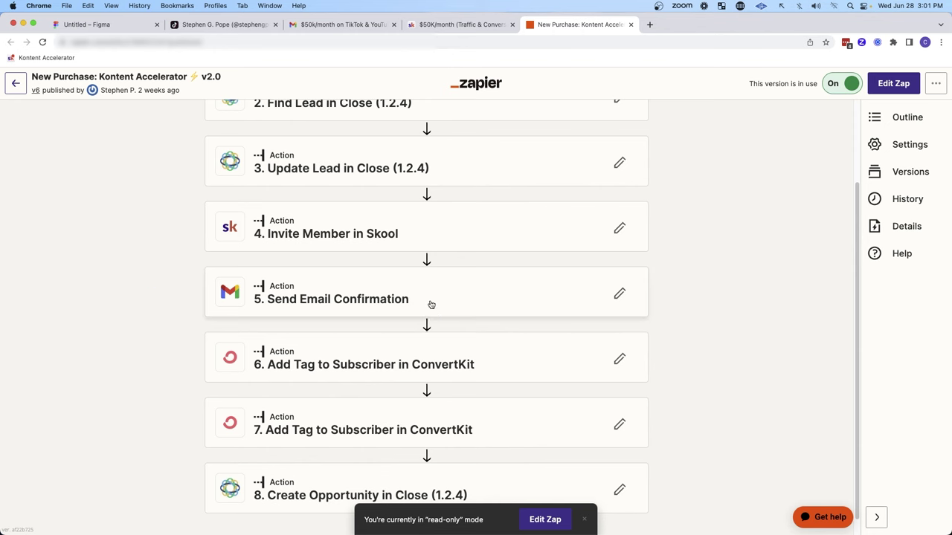
Step: Review the two ConvertKit tagging steps and Create Opportunity in Close, then return to Skool
scroll(441, 314, down, 1)
mouse_move(88, 322)
mouse_down()
mouse_move(198, 344)
mouse_move(197, 378)
mouse_move(183, 397)
mouse_up()
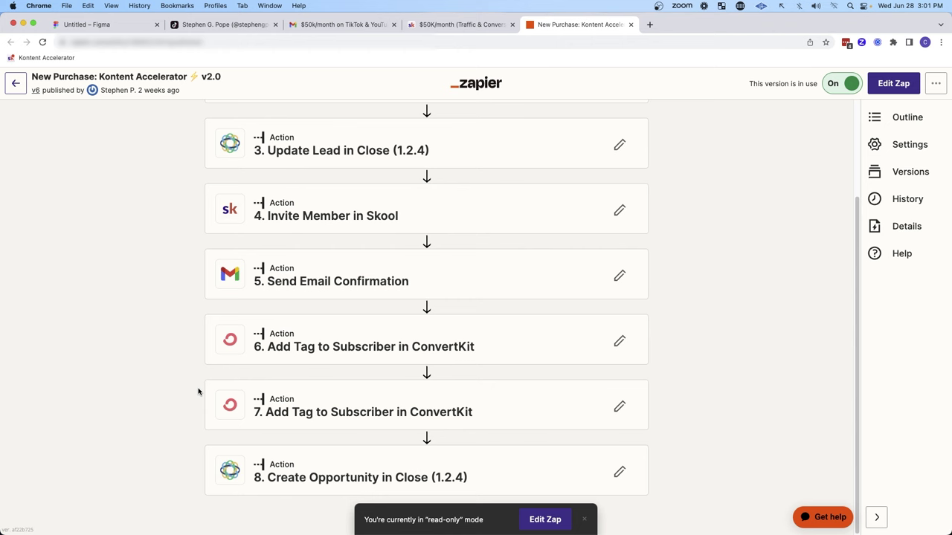
mouse_move(68, 288)
mouse_down()
mouse_move(183, 343)
mouse_move(184, 380)
mouse_up()
drag(78, 440, 156, 456)
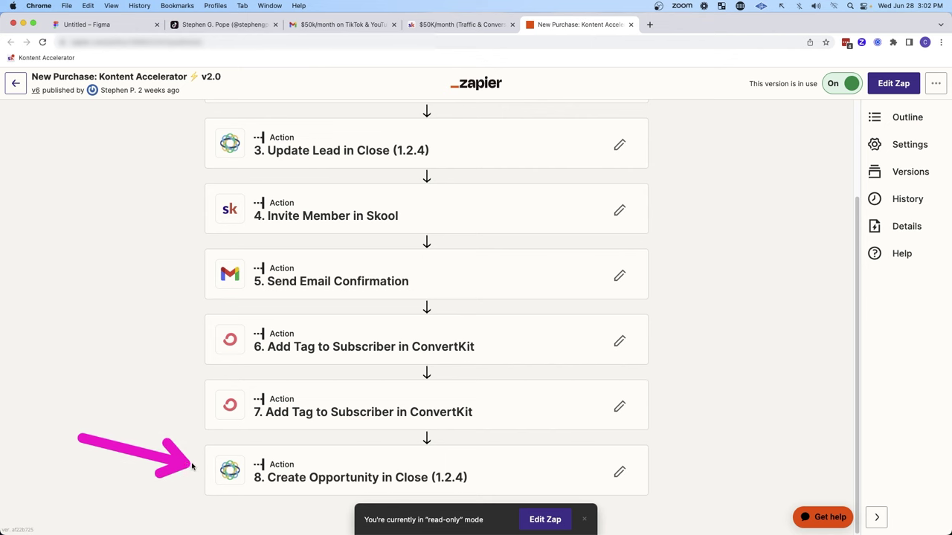
key(ctrl+shift+Tab)
mouse_move(92, 159)
mouse_down()
mouse_move(186, 111)
mouse_move(174, 190)
mouse_up()
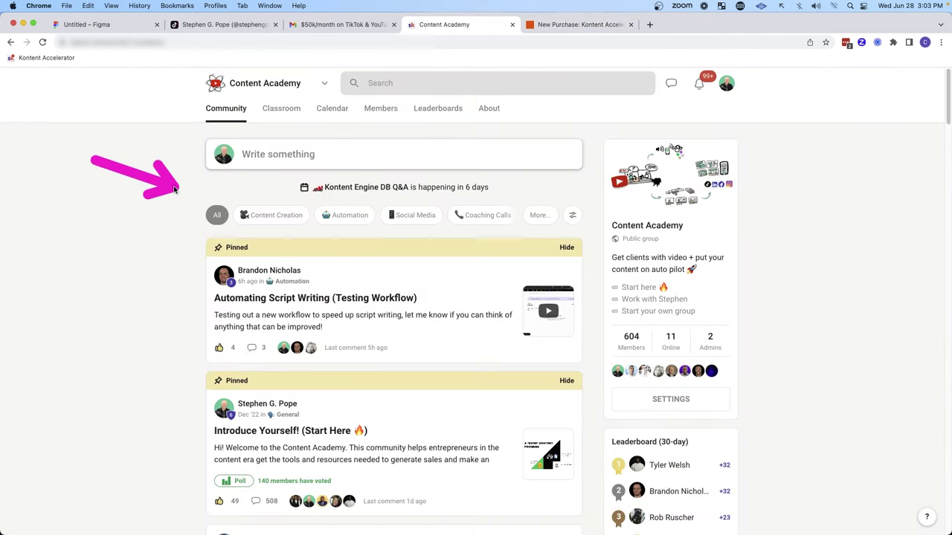
click(220, 25)
mouse_move(392, 207)
mouse_down()
mouse_move(334, 299)
mouse_move(470, 344)
mouse_up()
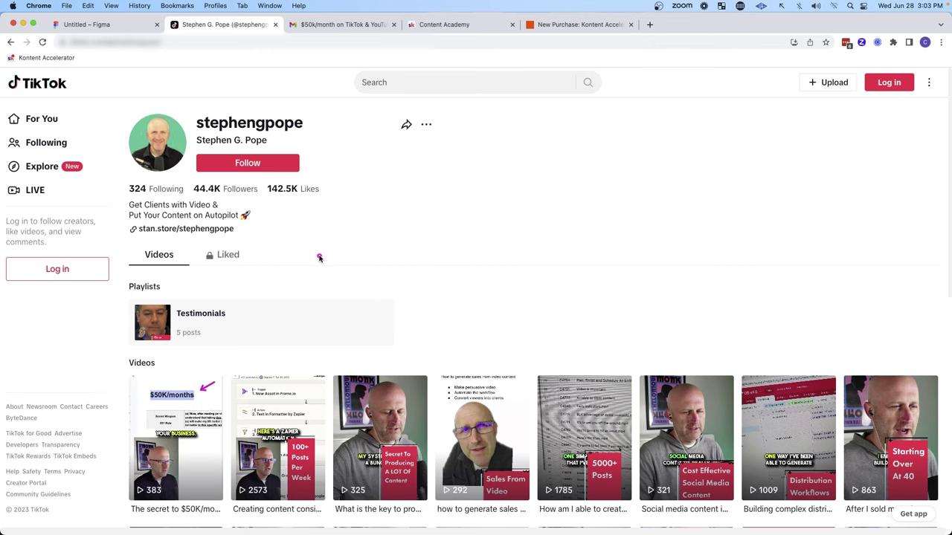
mouse_move(319, 257)
mouse_down()
mouse_move(301, 231)
mouse_move(262, 208)
mouse_up()
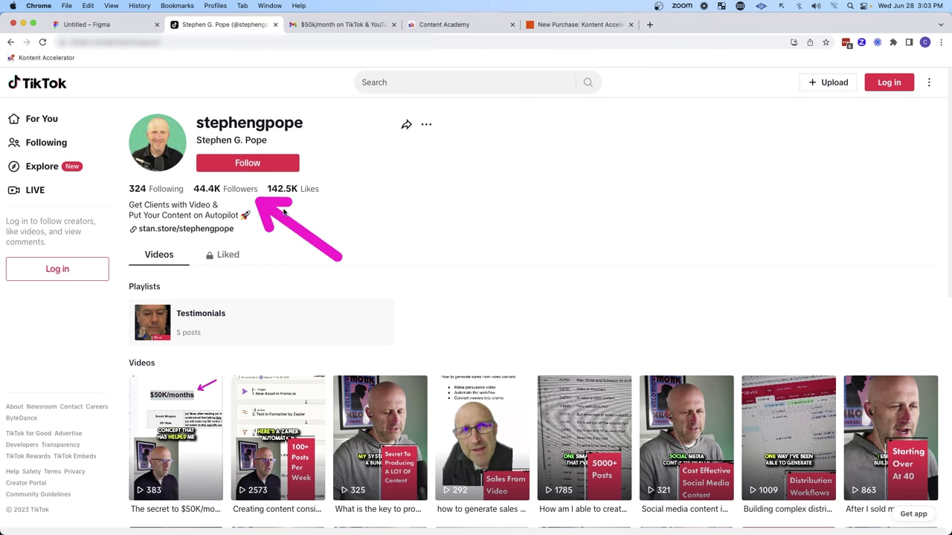
key(super+4)
drag(68, 225, 175, 264)
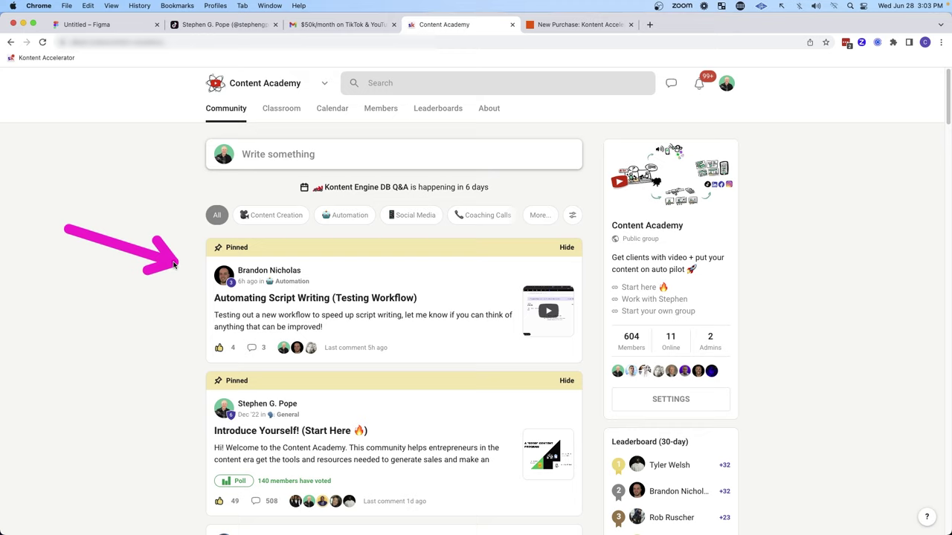
scroll(201, 293, down, 5)
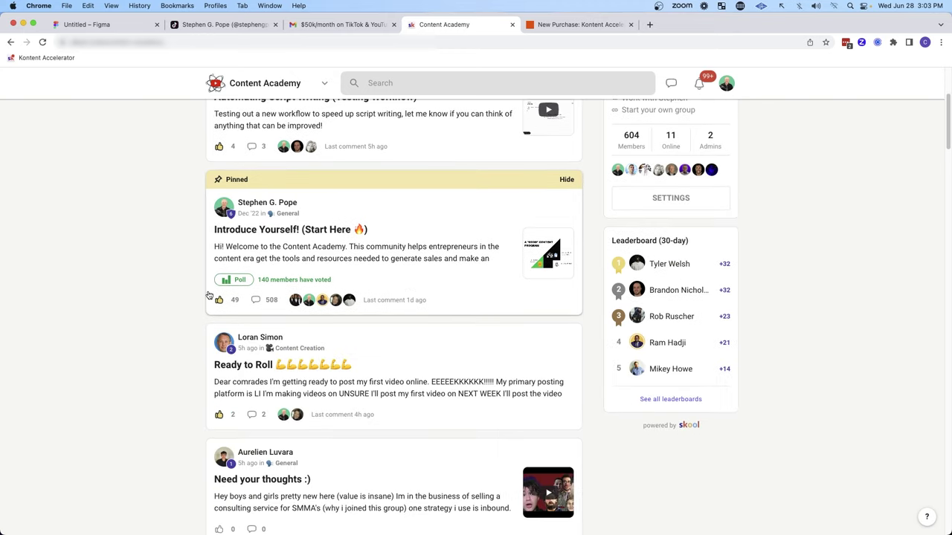
scroll(209, 296, down, 5)
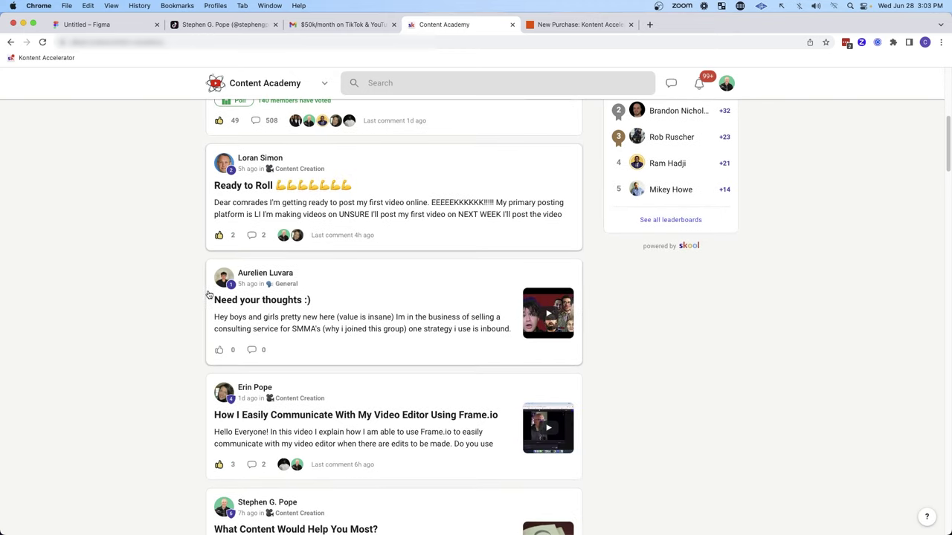
scroll(282, 148, up, 10)
Step: Open the Skool Classroom and show the Content Systems 101 course and its lessons
click(283, 110)
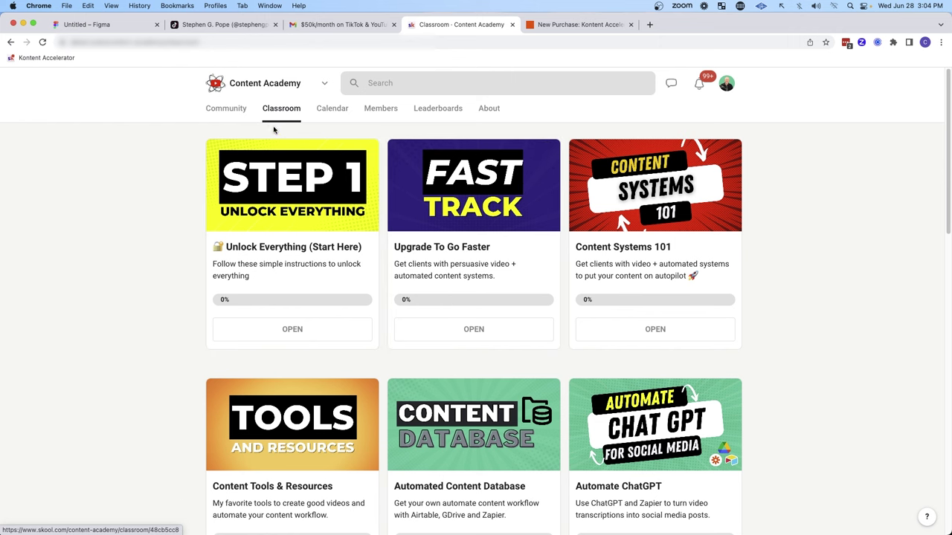
click(240, 110)
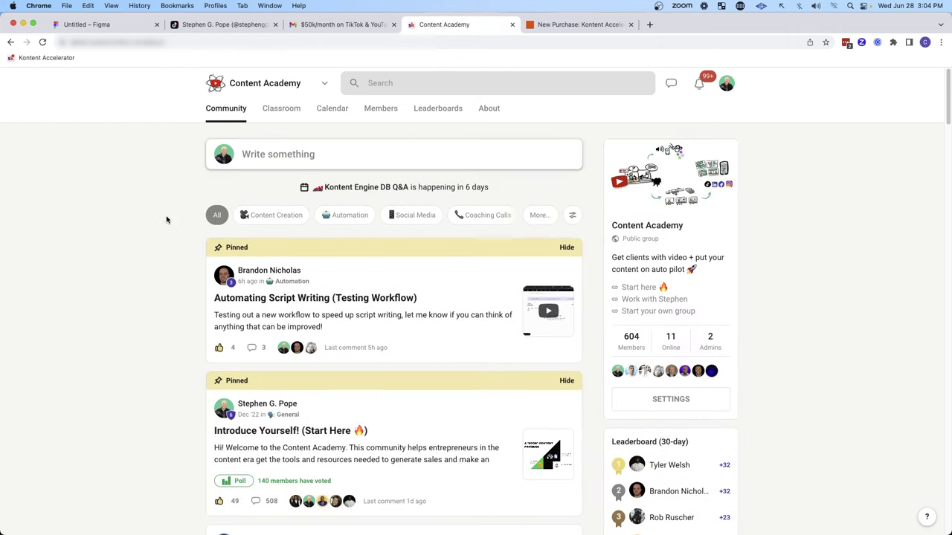
click(282, 111)
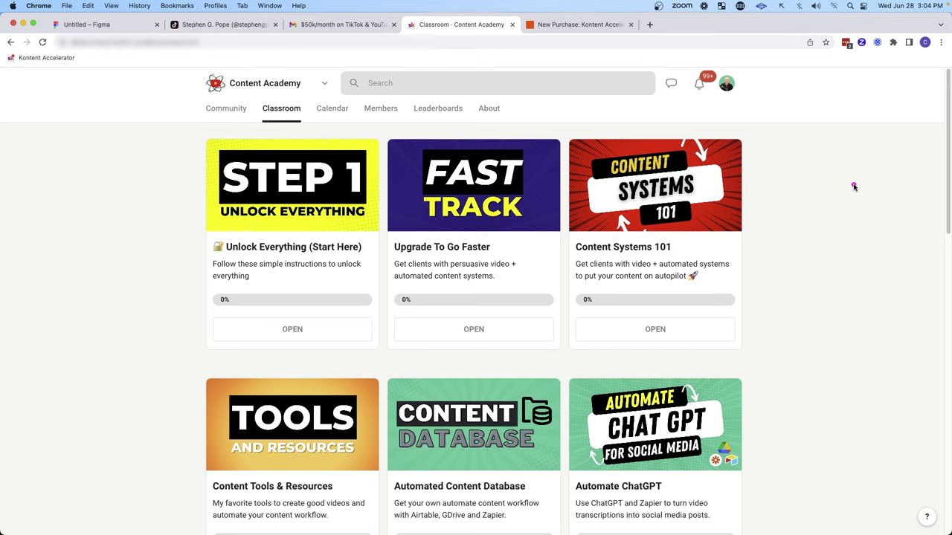
drag(854, 185, 764, 204)
click(658, 205)
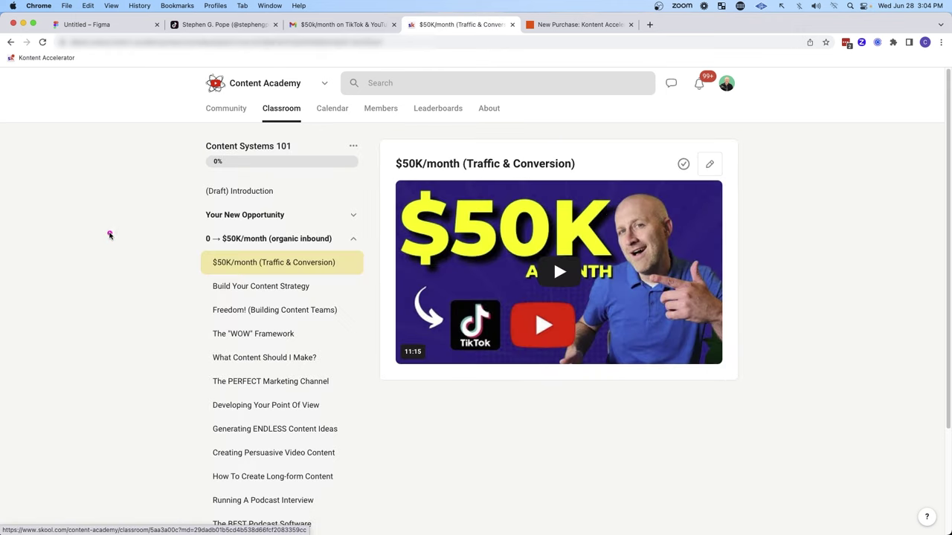
mouse_move(75, 217)
mouse_down()
mouse_move(146, 219)
mouse_move(181, 356)
mouse_up()
Step: Show the Upgrade To Go Faster course and its Kontent Engine DB lesson
key(super+bracketleft)
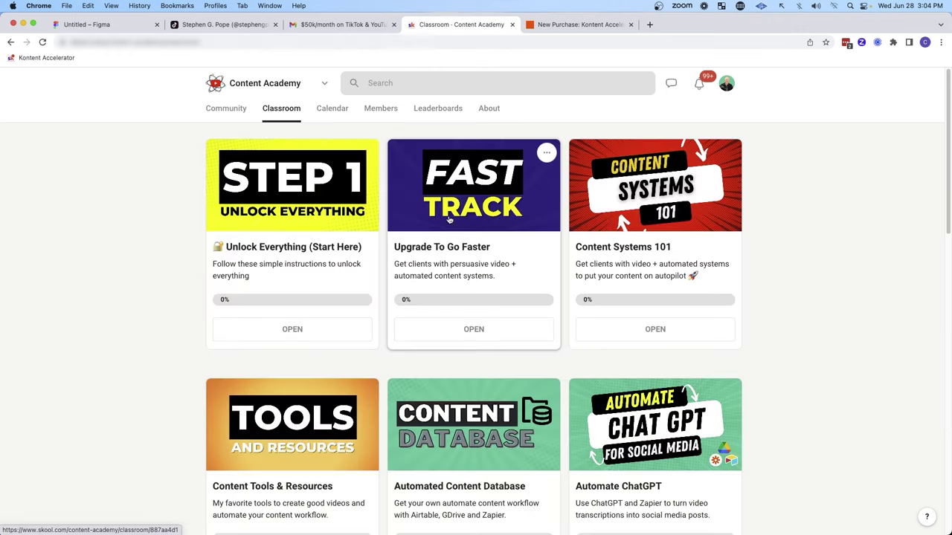
click(441, 264)
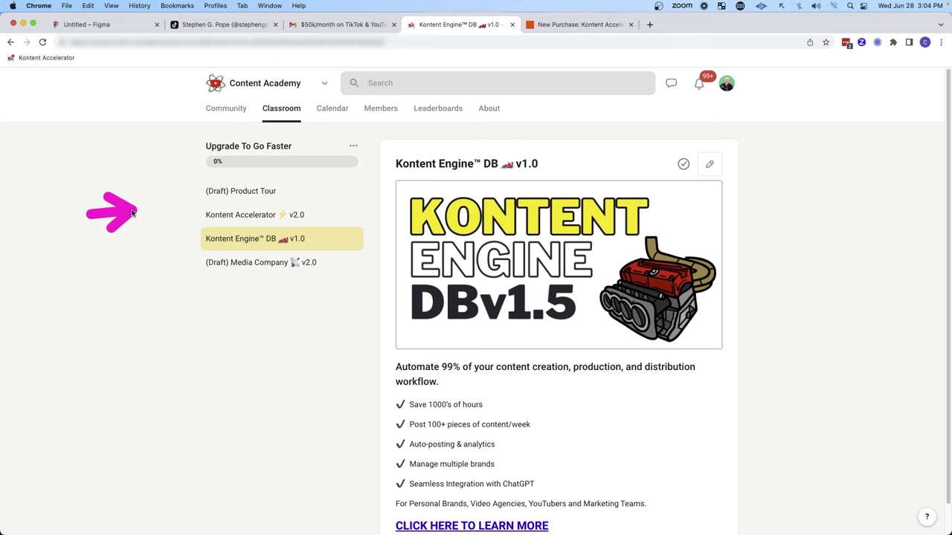
drag(132, 213, 184, 238)
Step: Return to the community feed, scroll through the posts, and open the community calendar
key(super+bracketleft)
scroll(315, 275, down, 2)
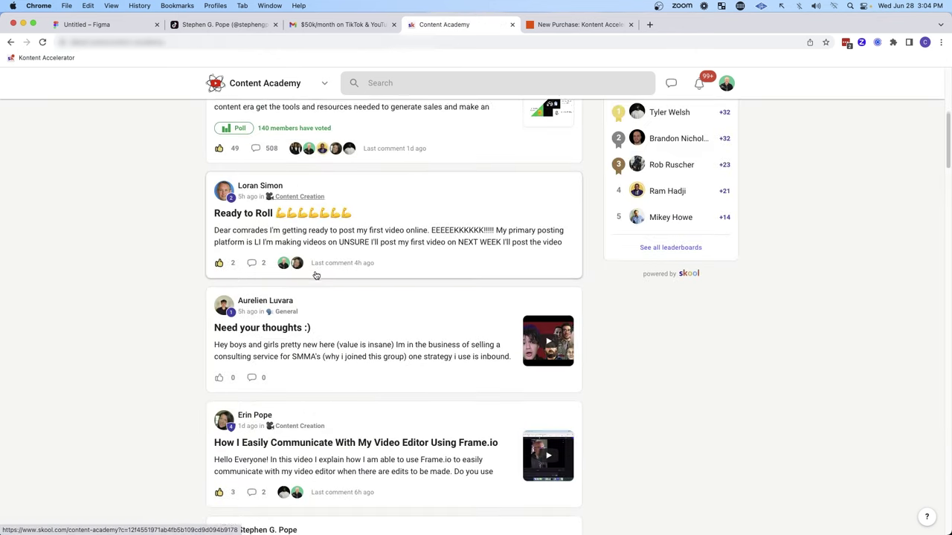
scroll(315, 275, down, 5)
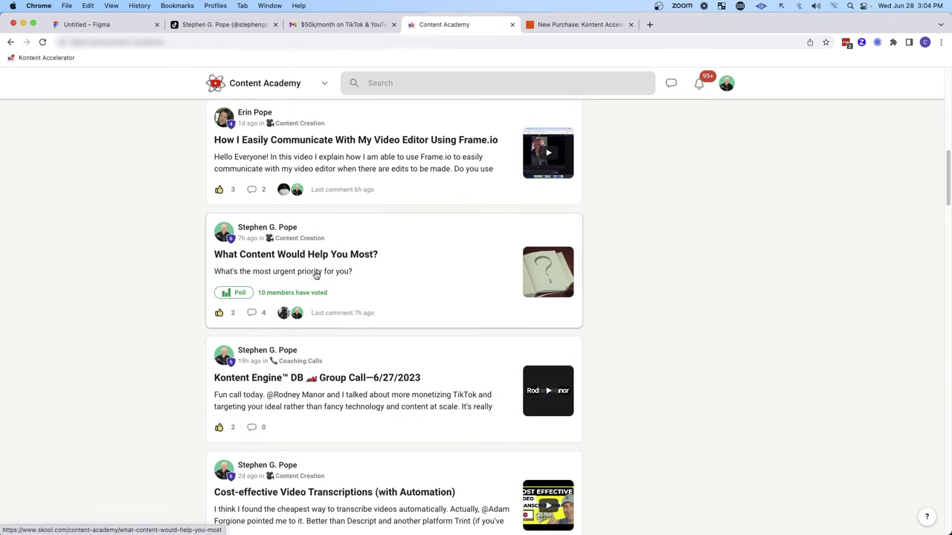
scroll(317, 274, down, 4)
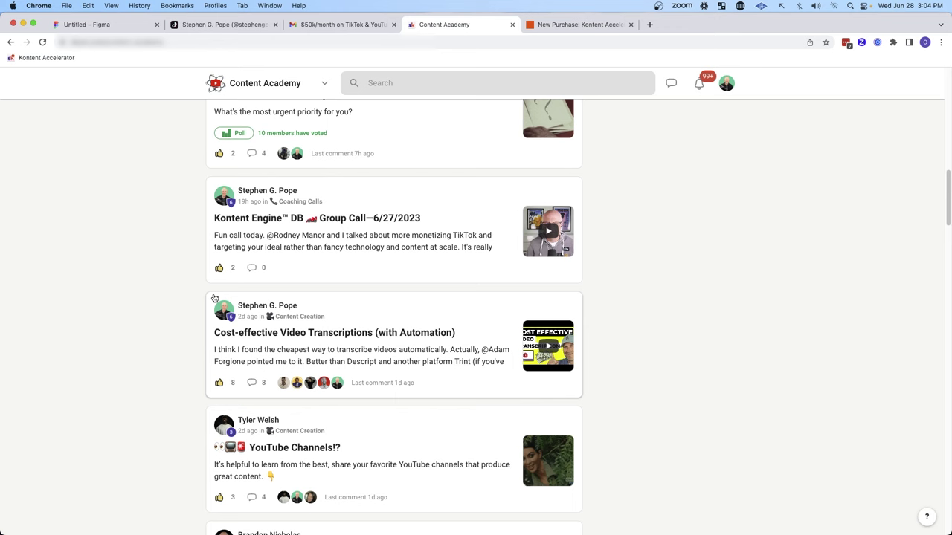
scroll(203, 297, down, 1)
scroll(141, 283, up, 3)
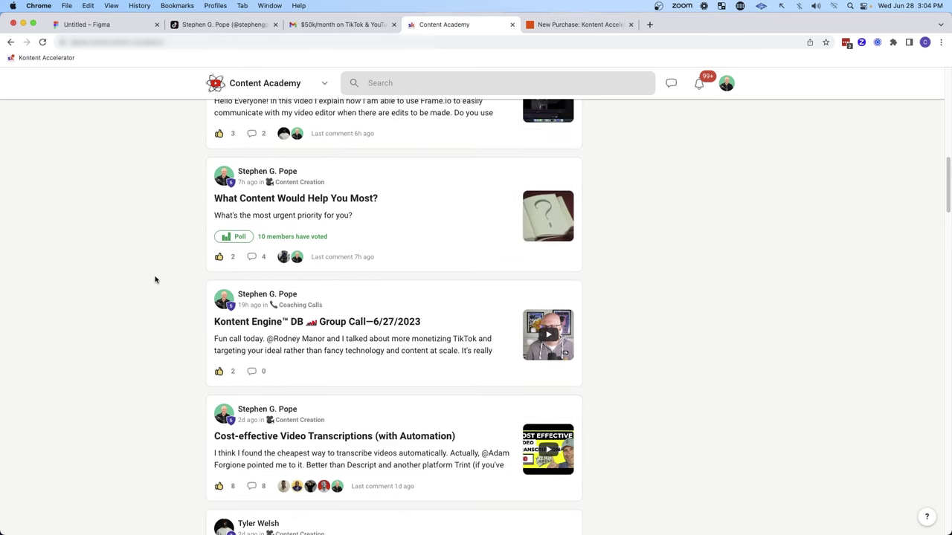
scroll(160, 283, up, 10)
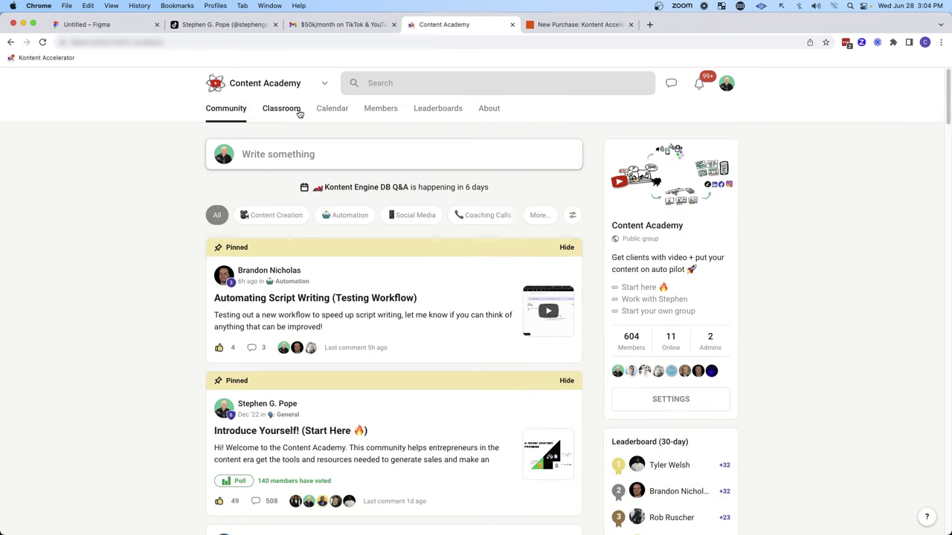
click(333, 112)
Step: Show the Classroom course list, then return to the Content Academy community and highlight its name
click(281, 111)
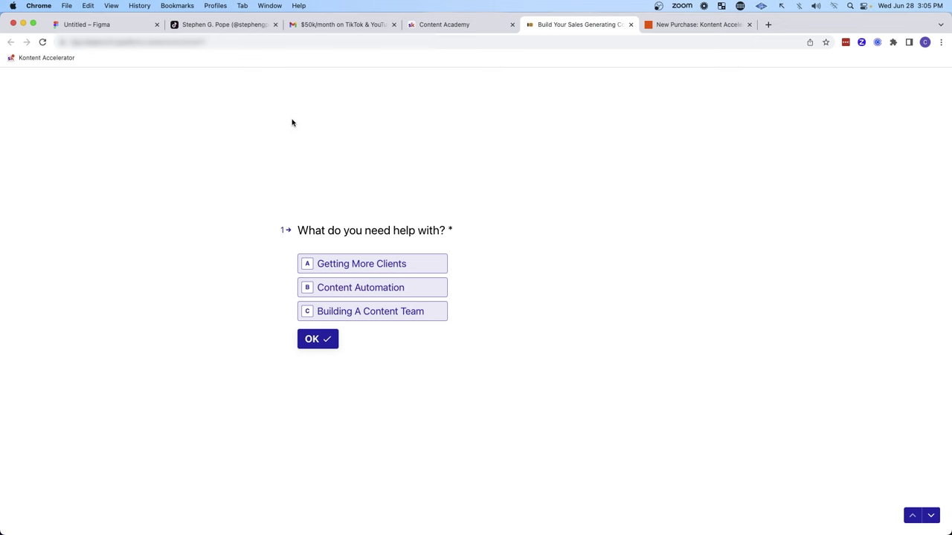
click(429, 30)
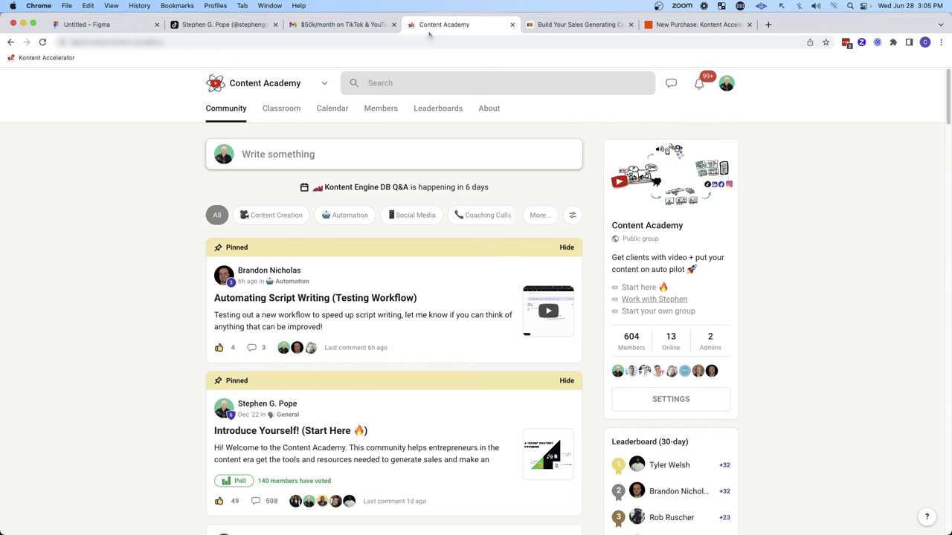
drag(104, 131, 196, 97)
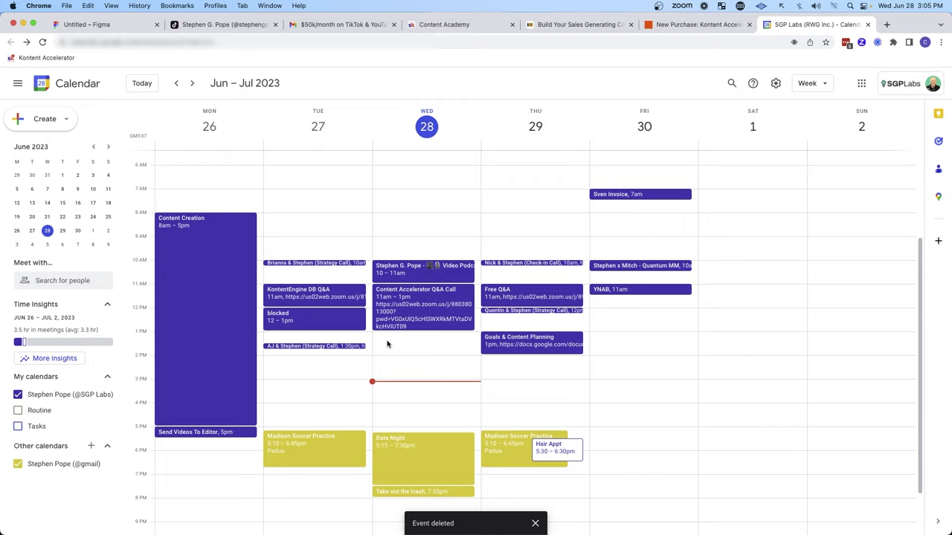
Step: Scroll the calendar week, then return to the Figma funnel diagram, highlighting the Persuasive Video box
scroll(382, 342, down, 3)
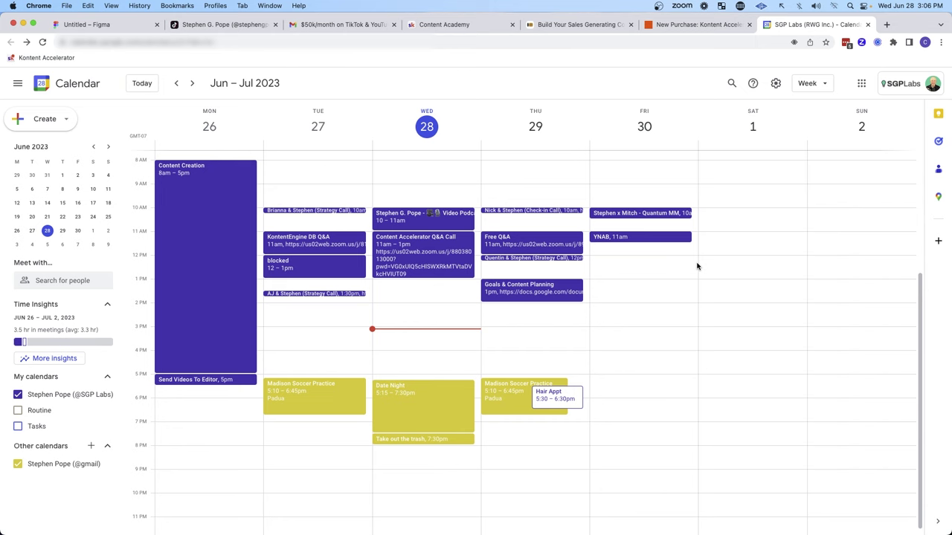
key(super+1)
mouse_move(242, 208)
mouse_down()
mouse_move(297, 182)
mouse_move(365, 264)
mouse_move(375, 296)
mouse_move(391, 303)
mouse_up()
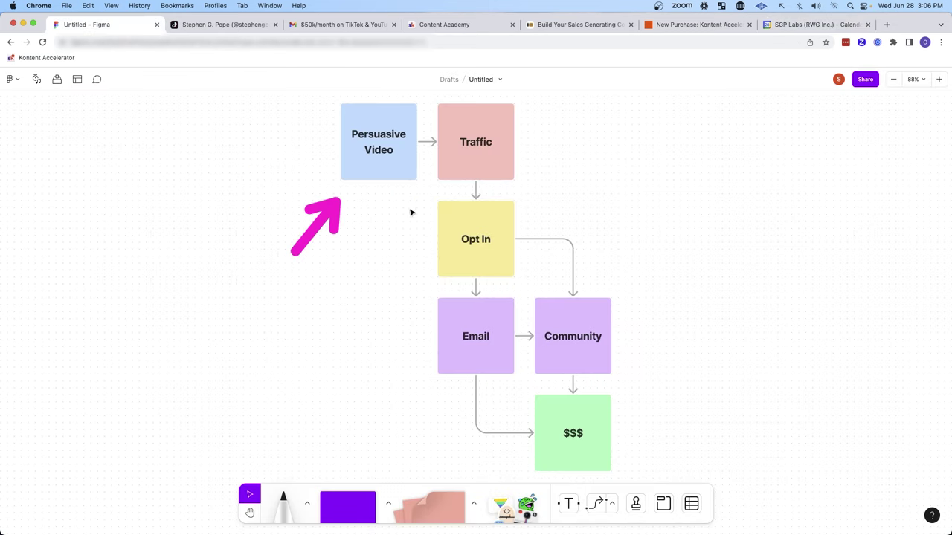
mouse_move(632, 178)
mouse_down()
mouse_move(543, 183)
mouse_move(536, 219)
mouse_up()
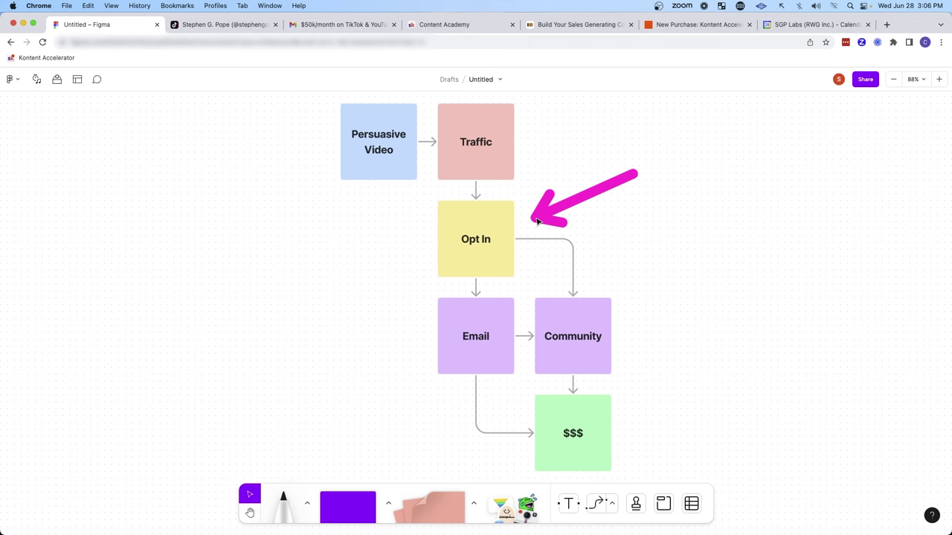
drag(345, 287, 358, 297)
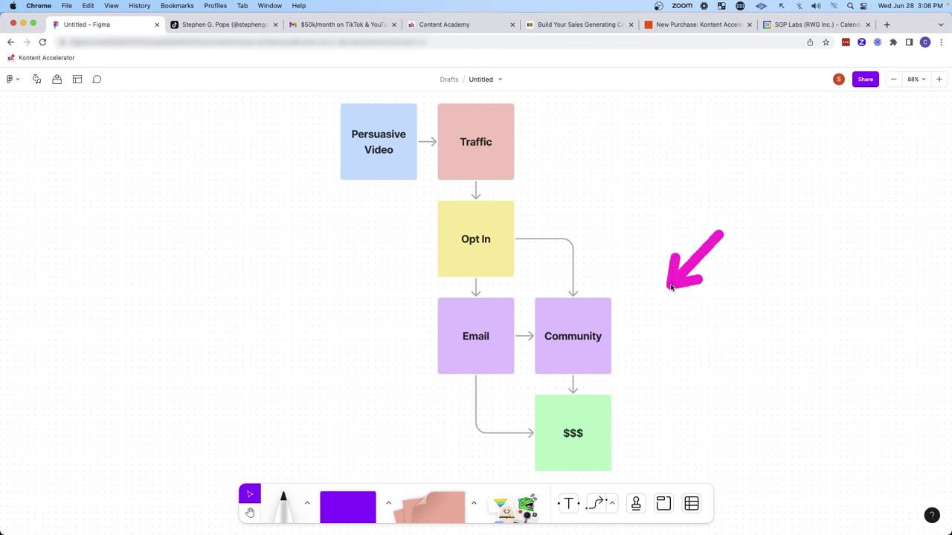
drag(671, 287, 648, 308)
drag(739, 381, 635, 425)
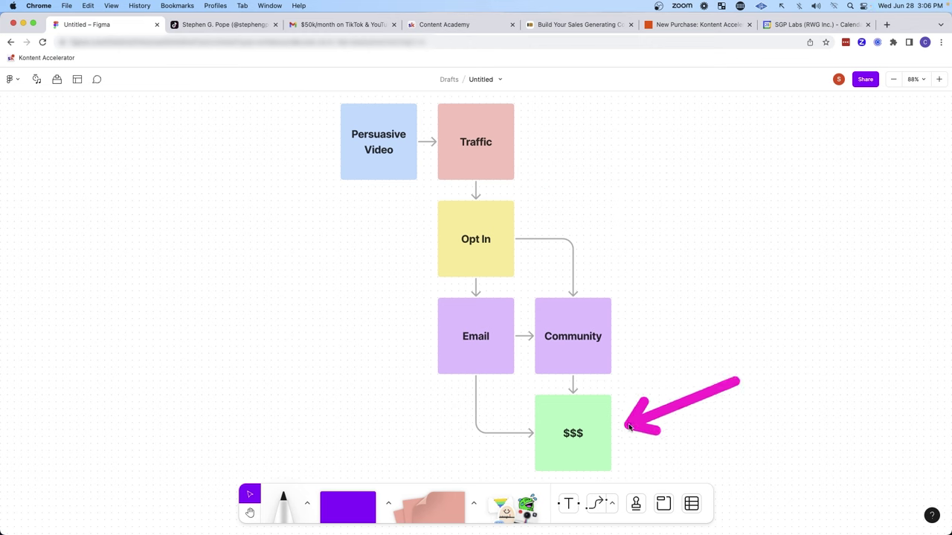